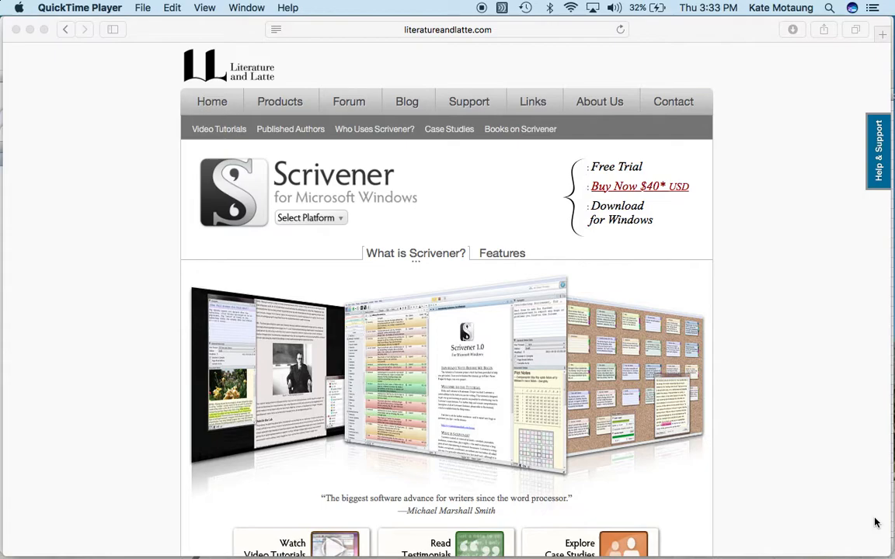
Step: Show the platforms offered on the Scrivener product page and switch to the Start-Up Guide project in Scrivener
left_click(341, 221)
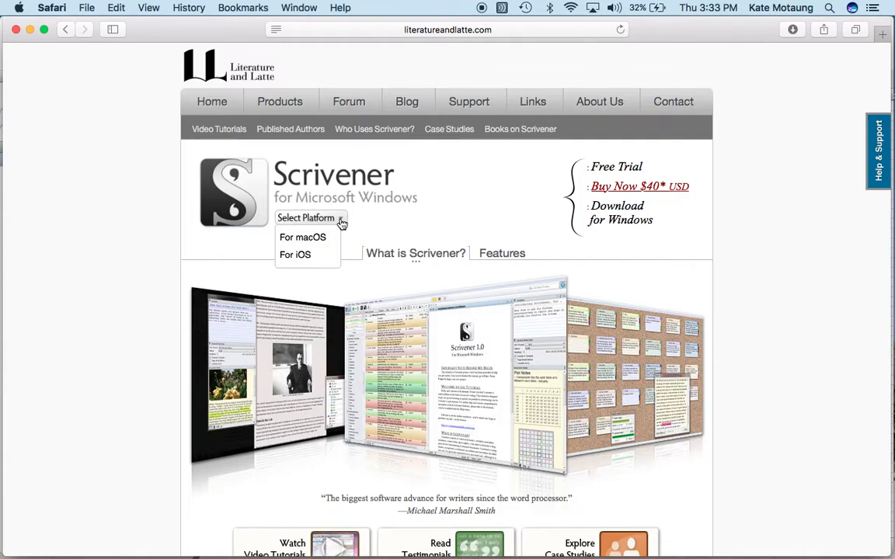
mouse_move(560, 556)
left_click(439, 530)
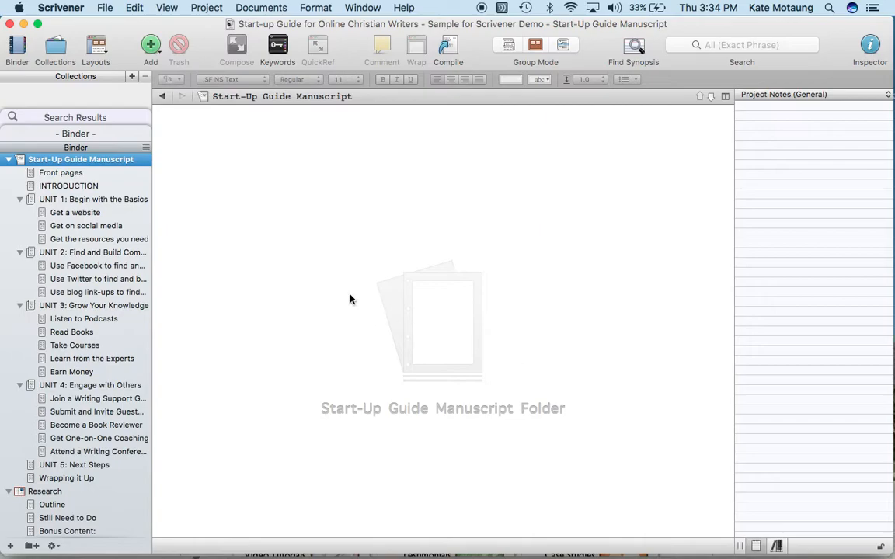
Step: Add a text document titled "Sample demo" below Front pages and move it into UNIT 1 above Get a website
left_click(78, 174)
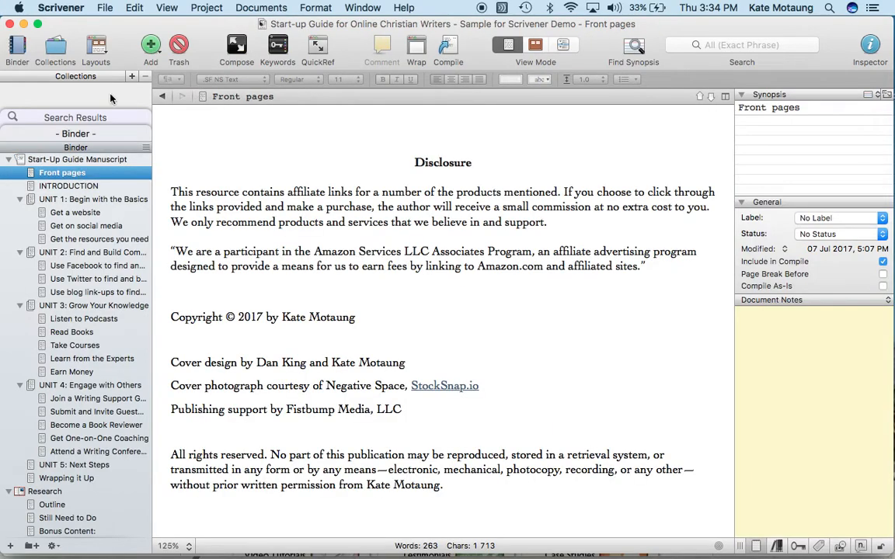
left_click(148, 45)
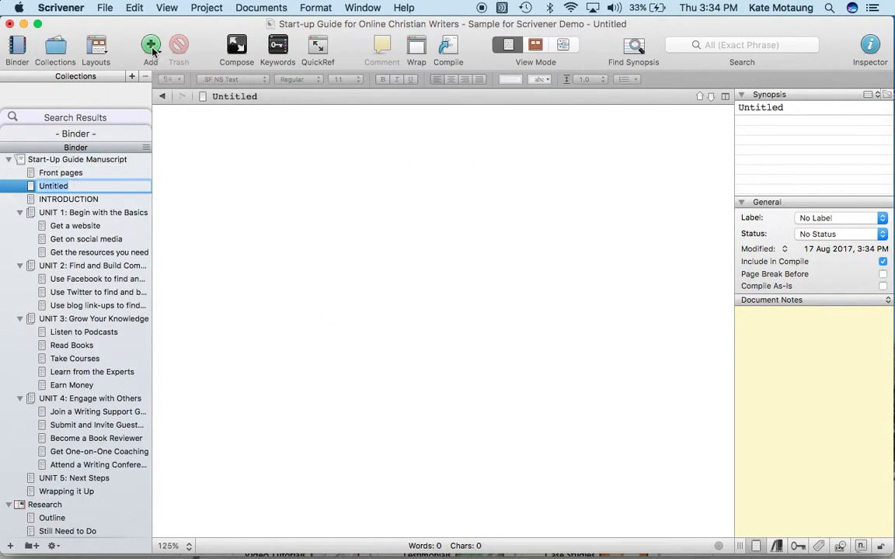
type("Sample demo")
left_click(77, 237)
left_click(82, 189)
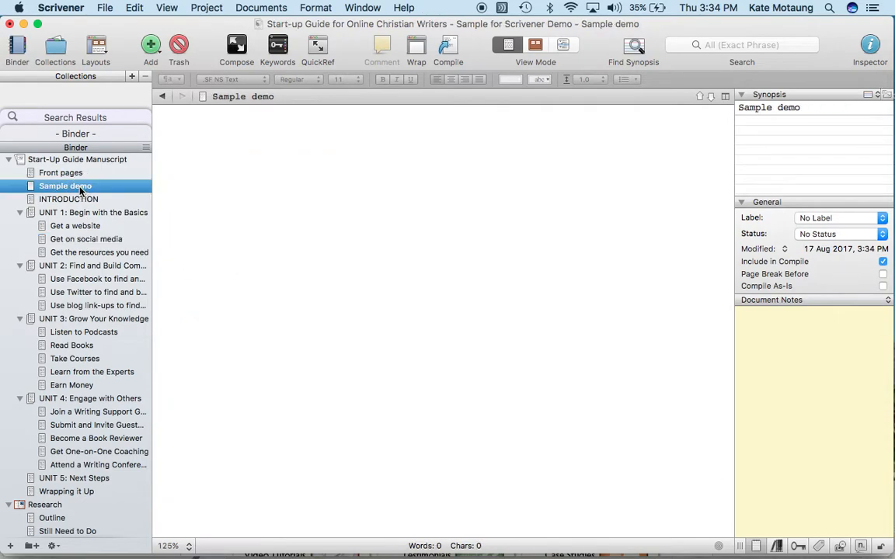
left_click(49, 189)
left_click_drag(49, 189, 72, 225)
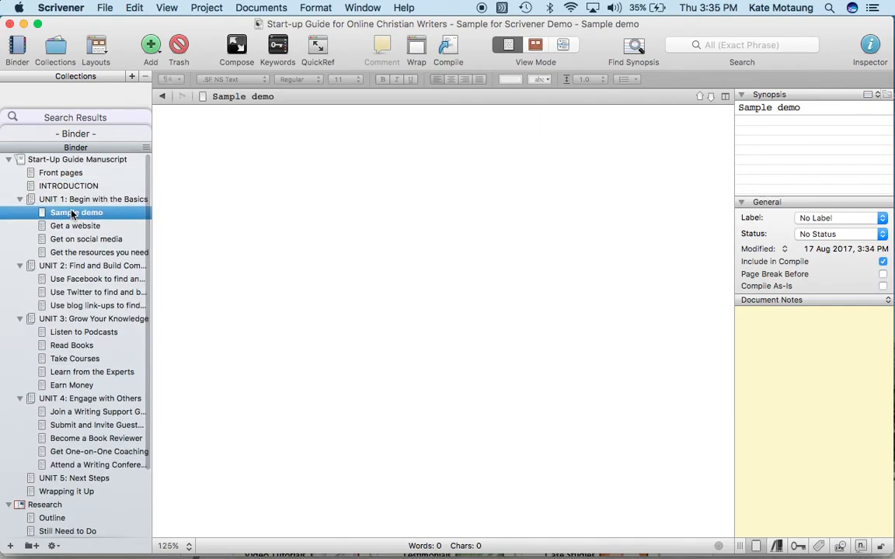
Step: Delete the Sample demo document from UNIT 1
right_click(72, 213)
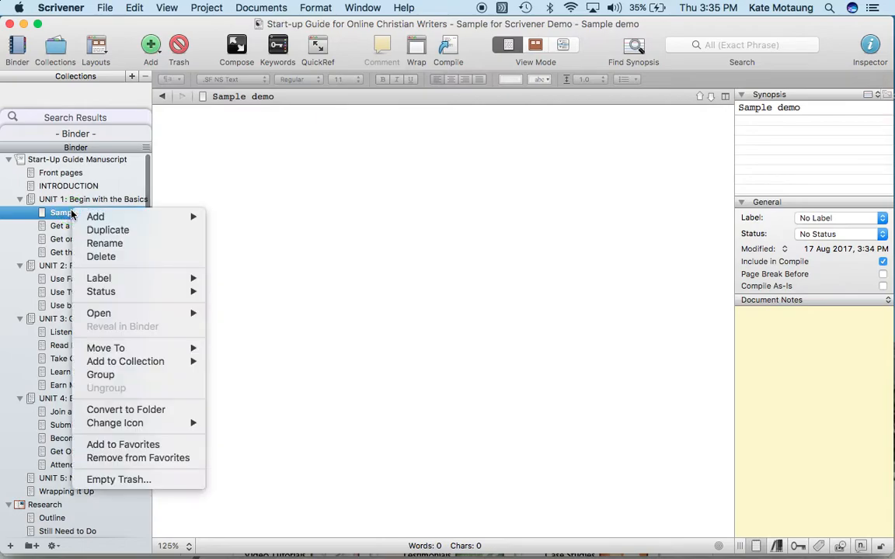
mouse_move(73, 220)
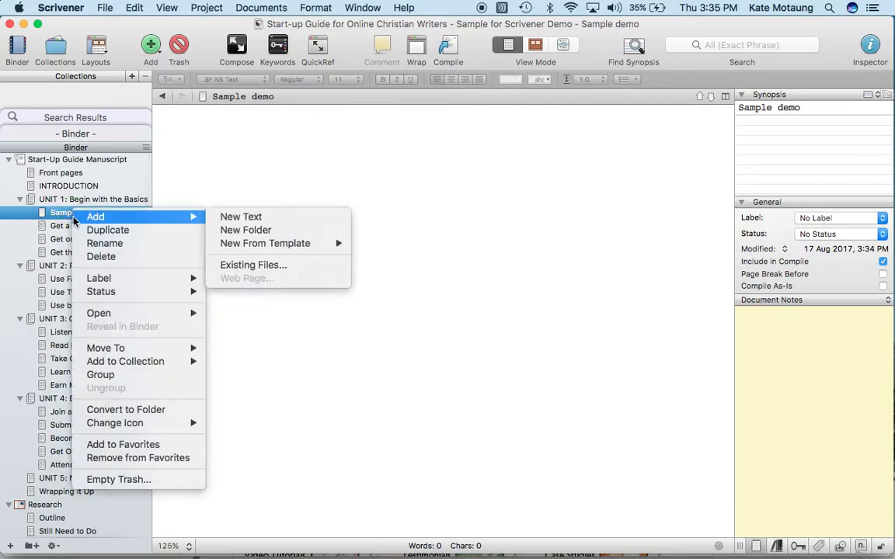
left_click(97, 258)
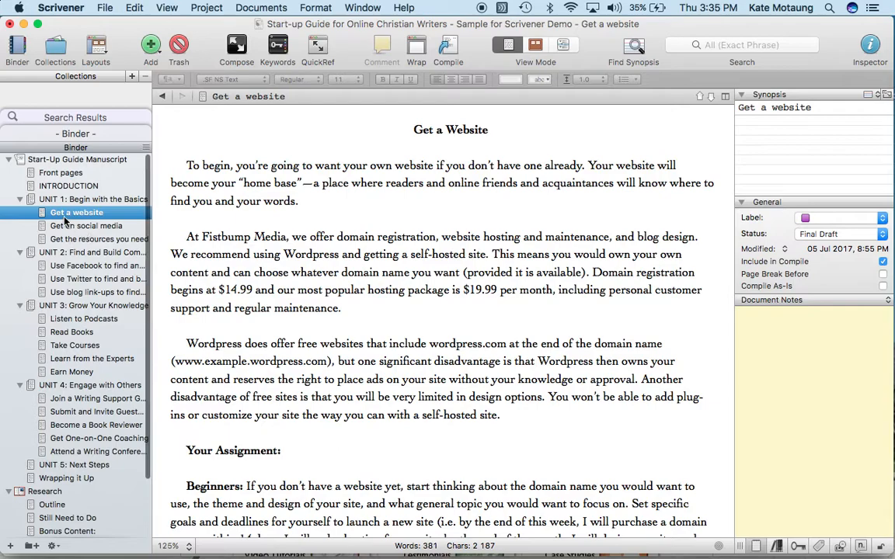
Step: Look through the opening pages of Units 1 to 4 and the list of their subdocuments
left_click(61, 201)
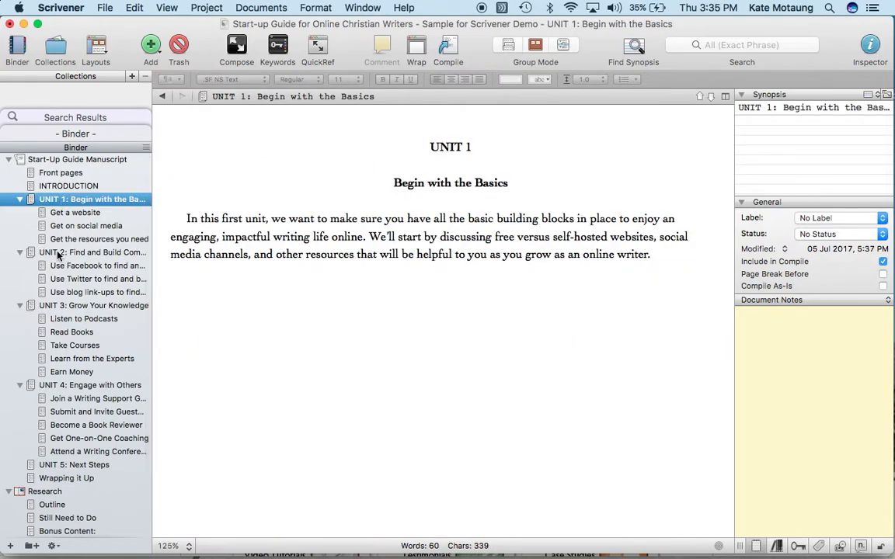
left_click(54, 253)
left_click(56, 305)
left_click(65, 385)
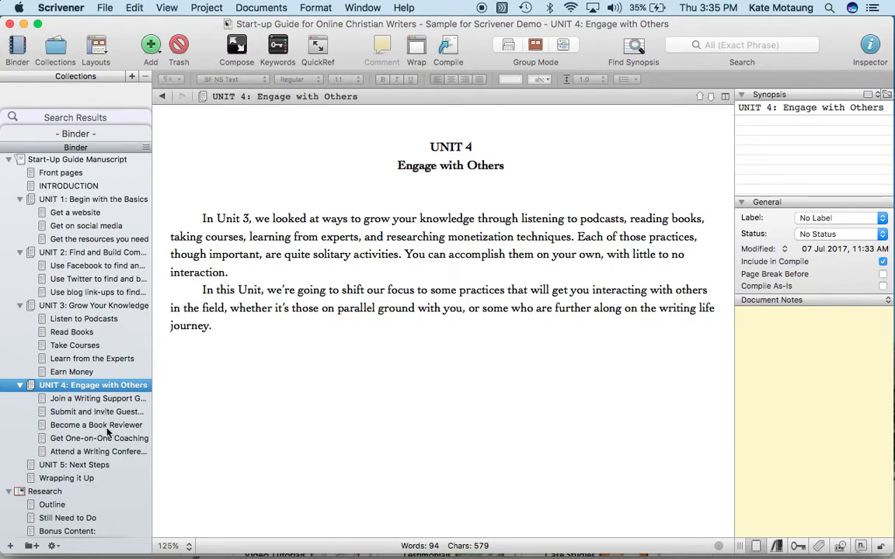
scroll(107, 431, "down", 2)
scroll(107, 431, "up", 2)
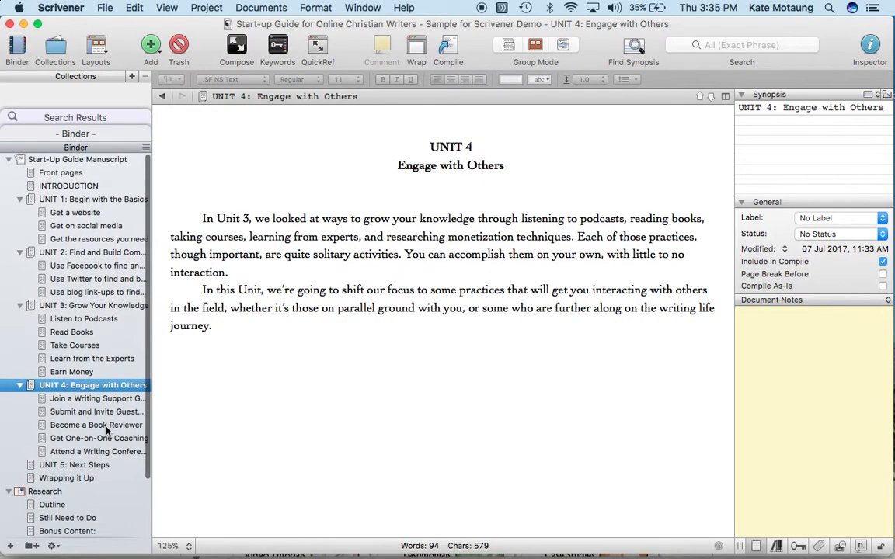
Step: Read the UNIT 1 introduction and its Get a website section from start to end
left_click(94, 201)
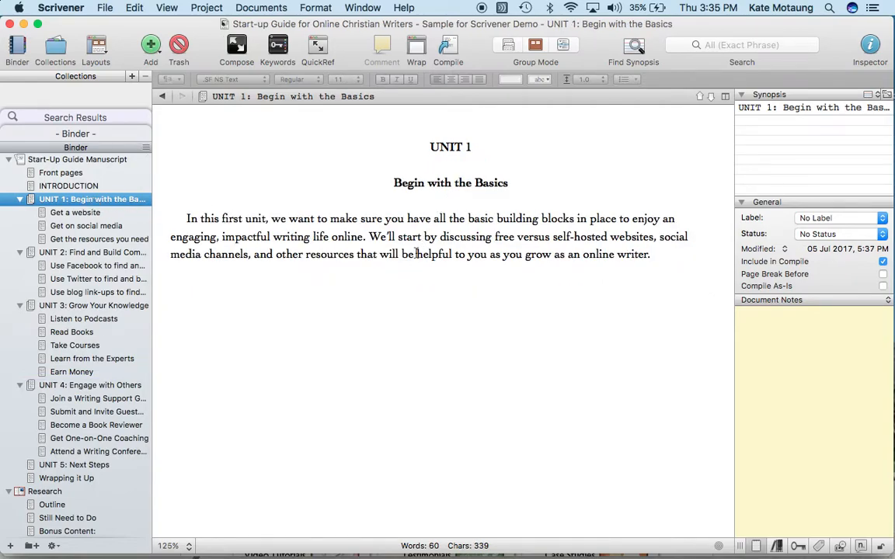
scroll(404, 348, "down", 1)
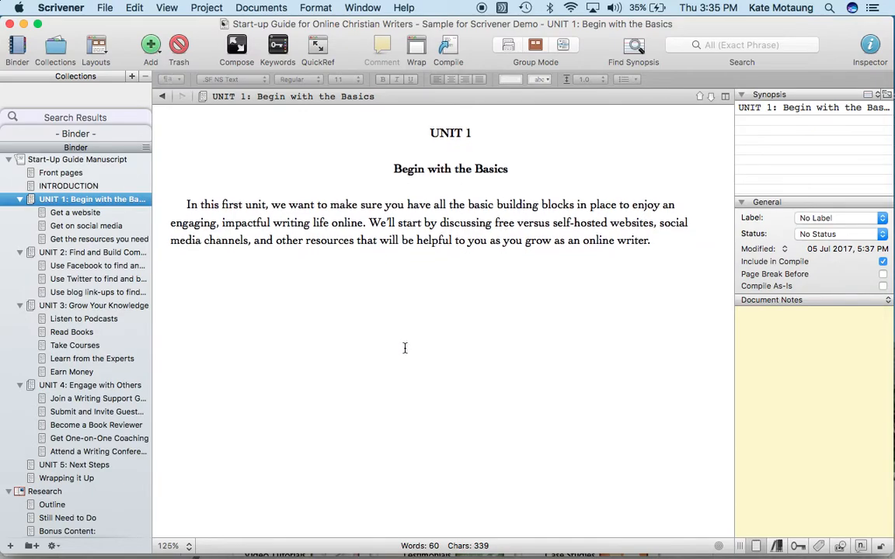
left_click(68, 212)
scroll(412, 363, "down", 10)
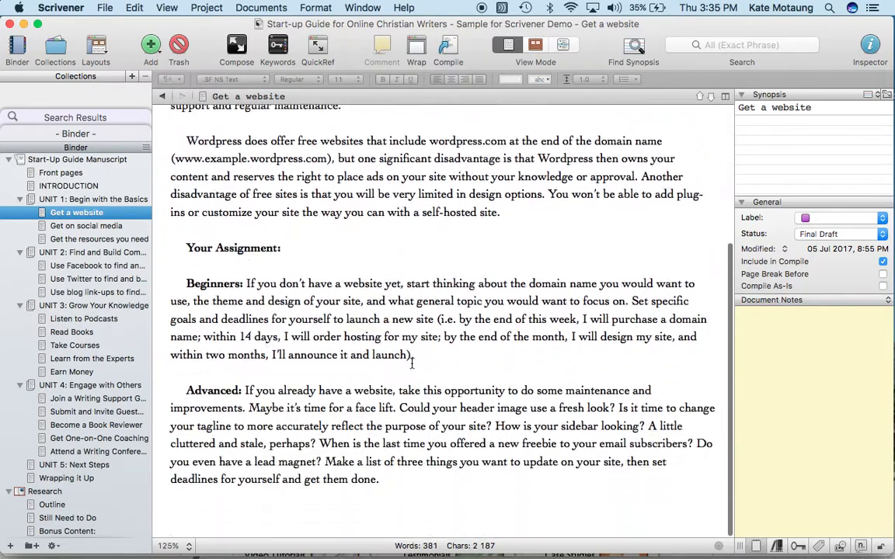
scroll(410, 361, "up", 10)
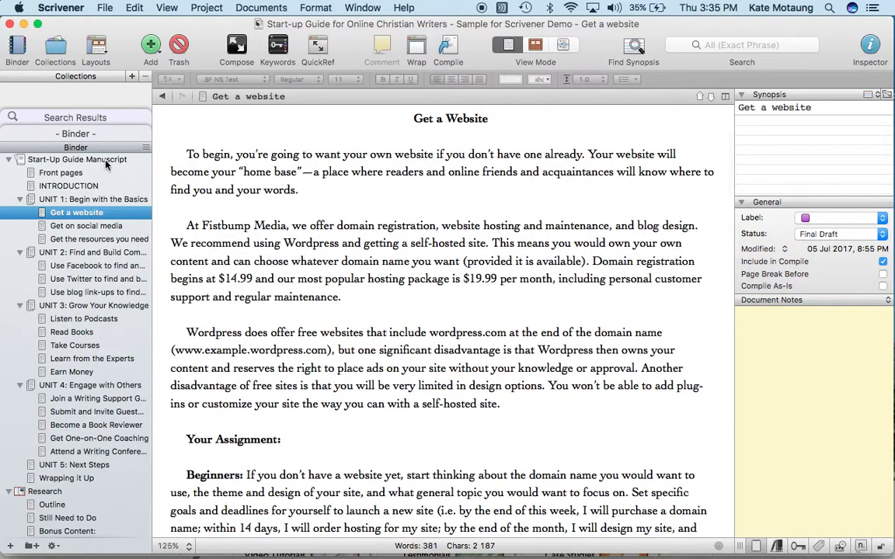
Step: View the whole Start-Up Guide Manuscript as one continuous text, read through to Get on Social Media, and leave the composite view
left_click(95, 159)
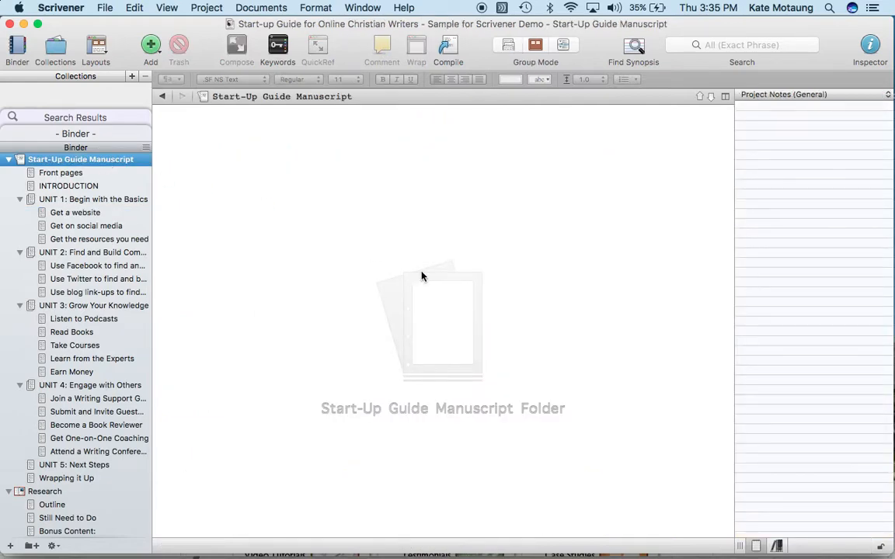
left_click(508, 46)
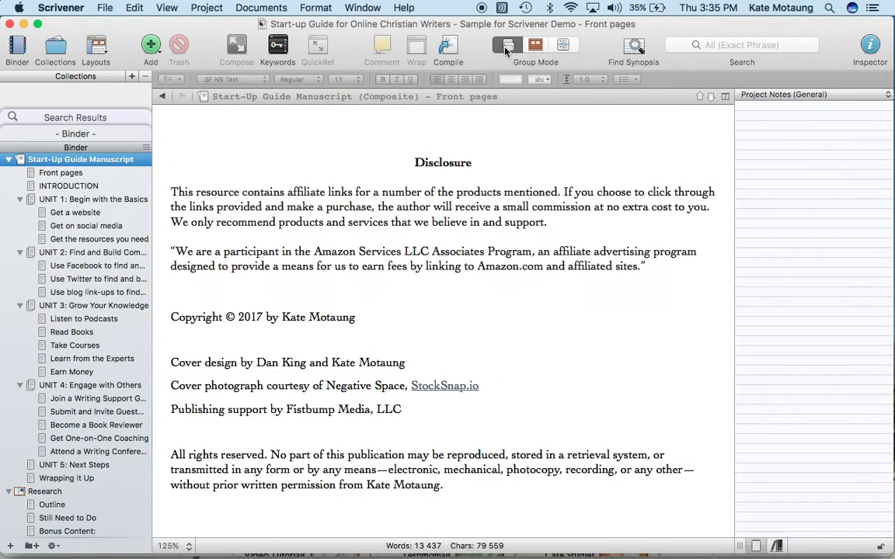
scroll(489, 267, "down", 9)
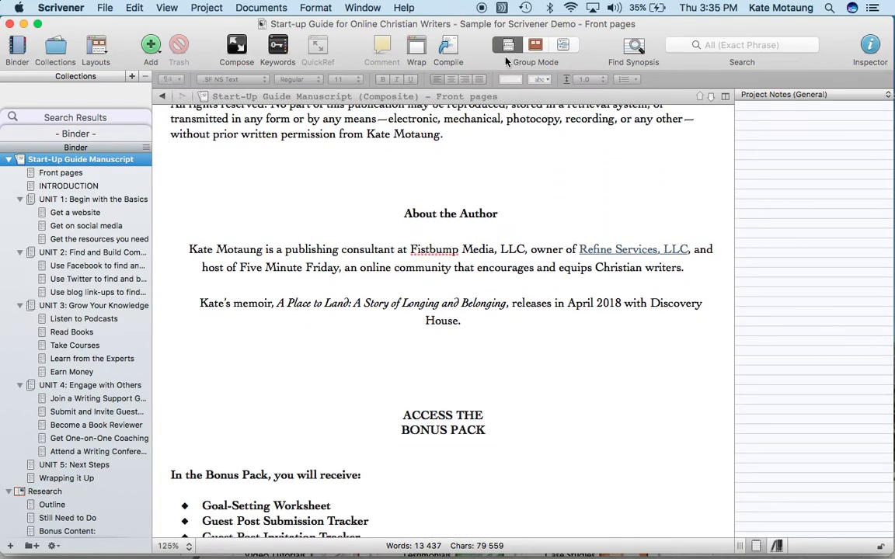
scroll(514, 260, "down", 20)
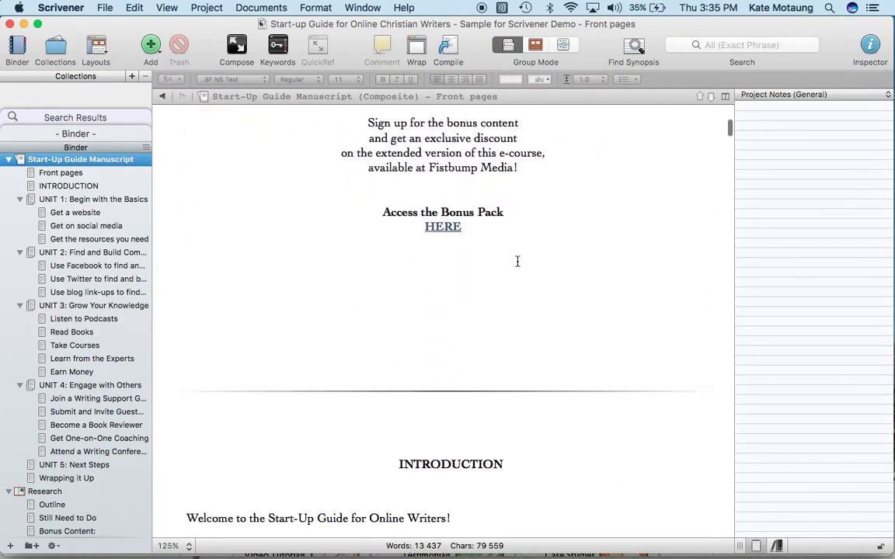
scroll(517, 262, "up", 4)
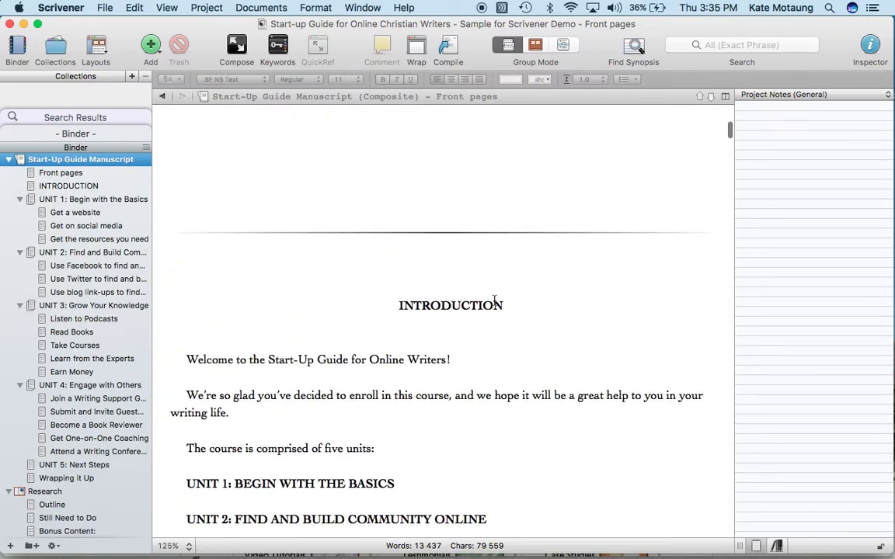
scroll(494, 301, "down", 7)
scroll(494, 300, "down", 20)
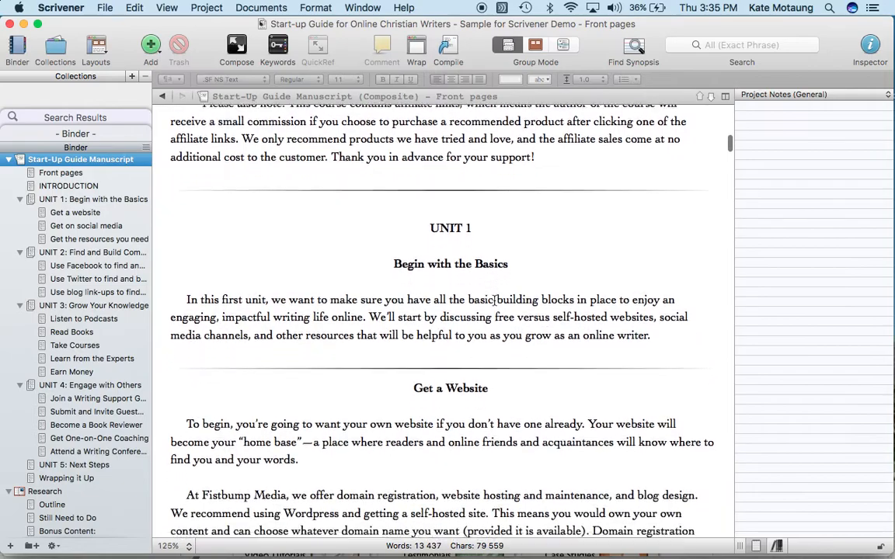
scroll(494, 300, "down", 20)
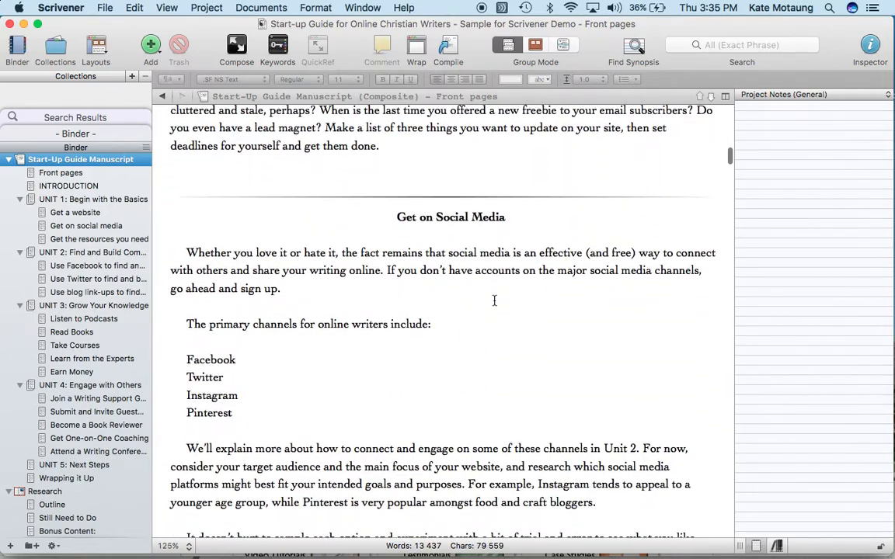
left_click(508, 44)
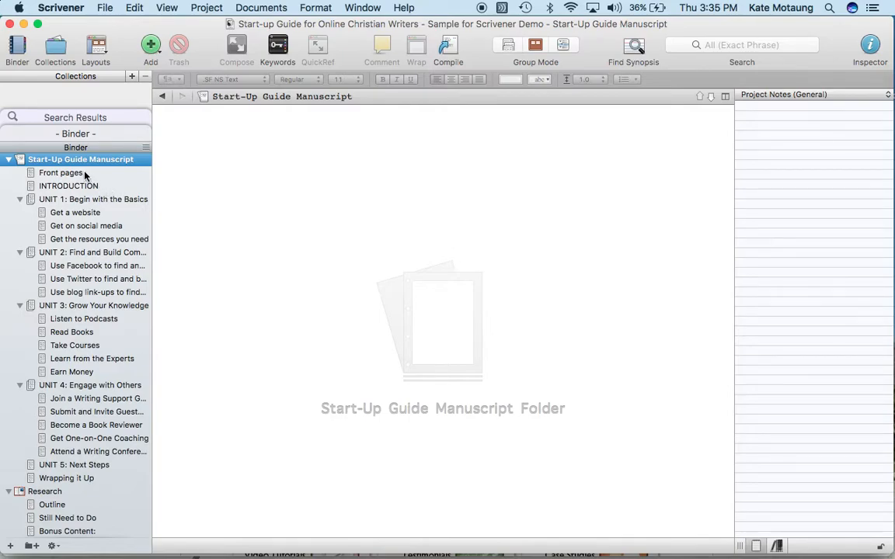
Step: Show the manuscript as a corkboard, placing the UNIT 3 card after Front pages and the UNIT 1 card after UNIT 5
left_click(534, 49)
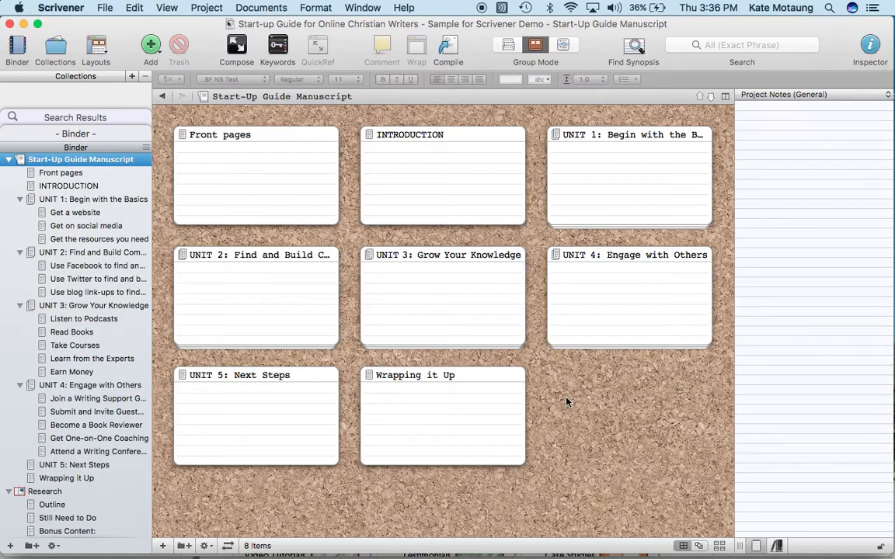
left_click(471, 312)
left_click_drag(471, 312, 403, 220)
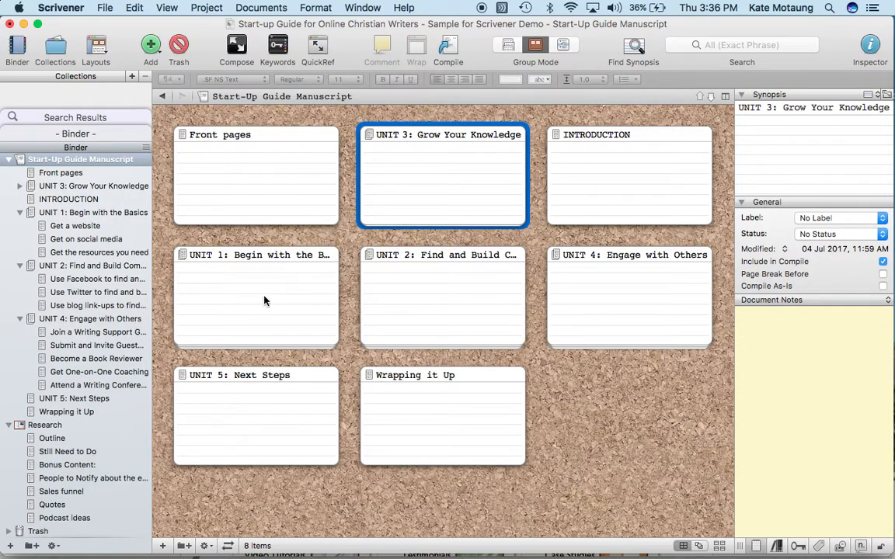
mouse_move(264, 301)
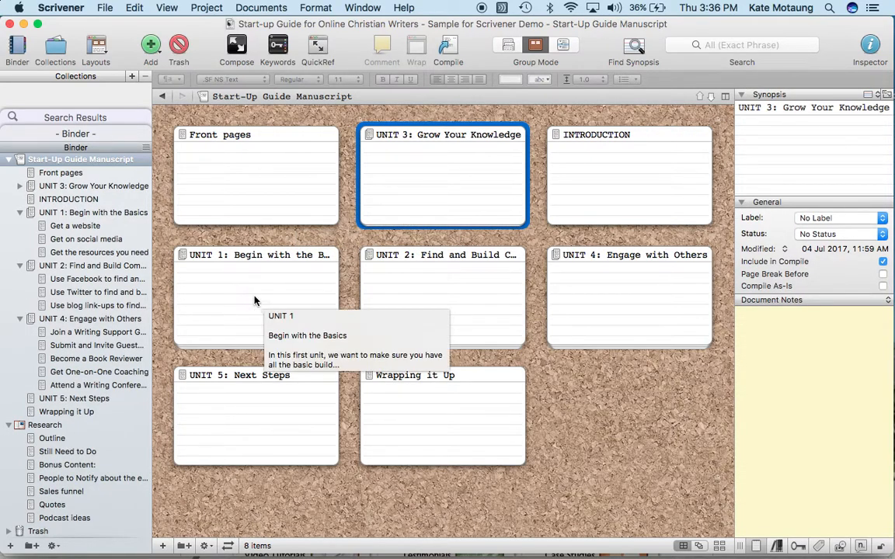
left_click_drag(264, 301, 319, 374)
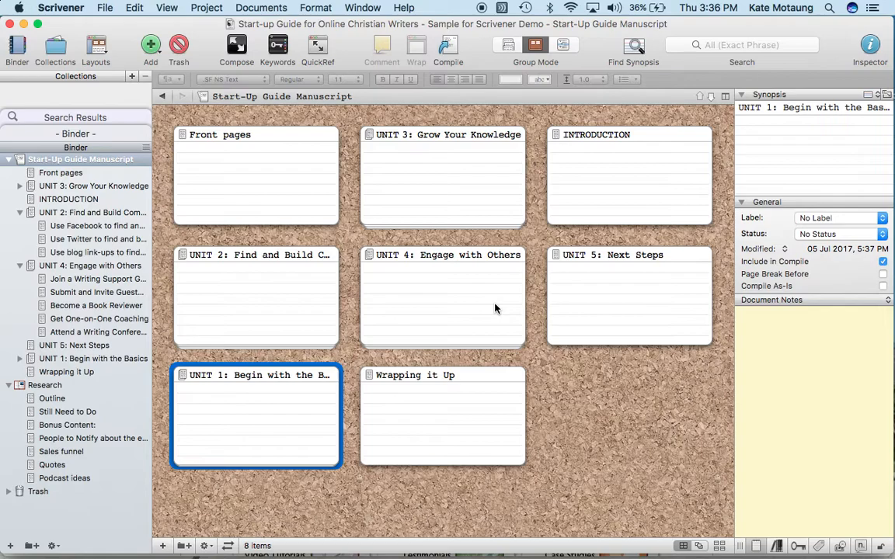
Step: Reorder the cards after Front pages to INTRODUCTION, UNIT 1, UNIT 2, UNIT 3, and expand UNIT 1 in the binder
mouse_move(488, 304)
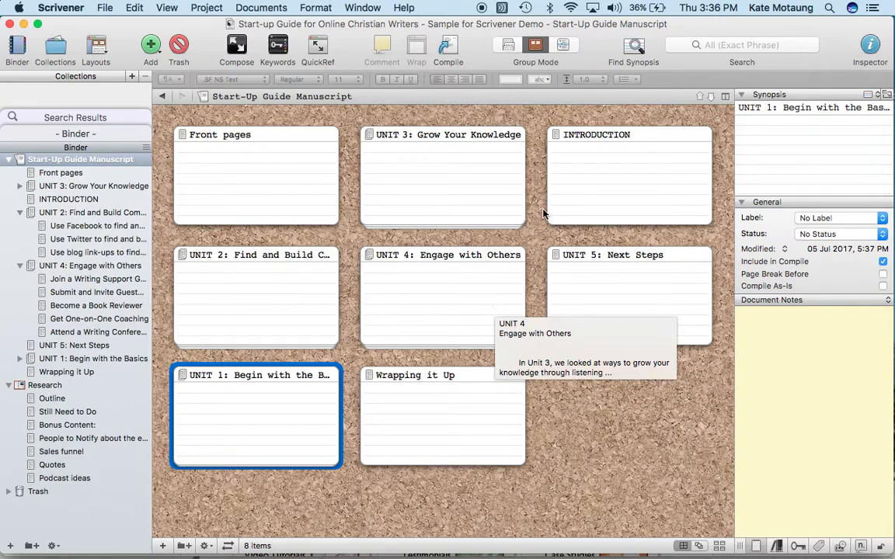
left_click_drag(588, 167, 396, 181)
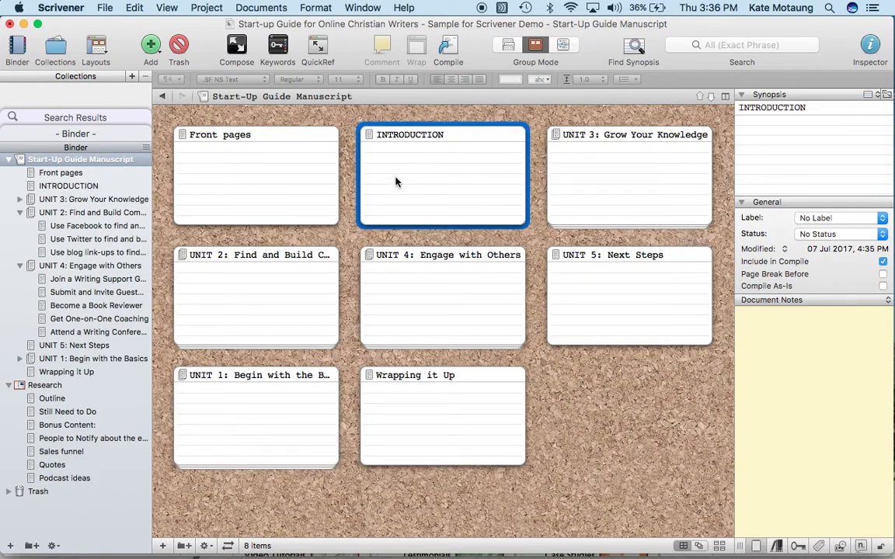
left_click_drag(278, 398, 538, 166)
left_click_drag(415, 287, 205, 294)
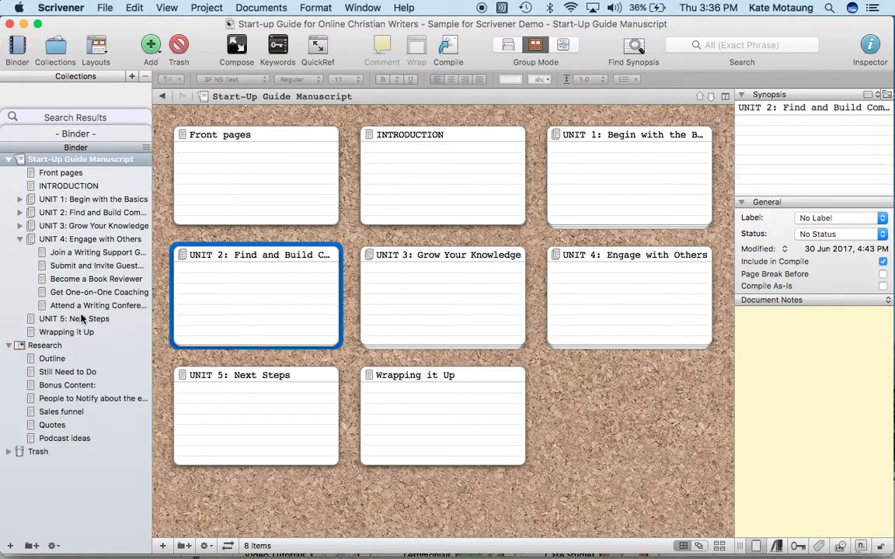
left_click(20, 199)
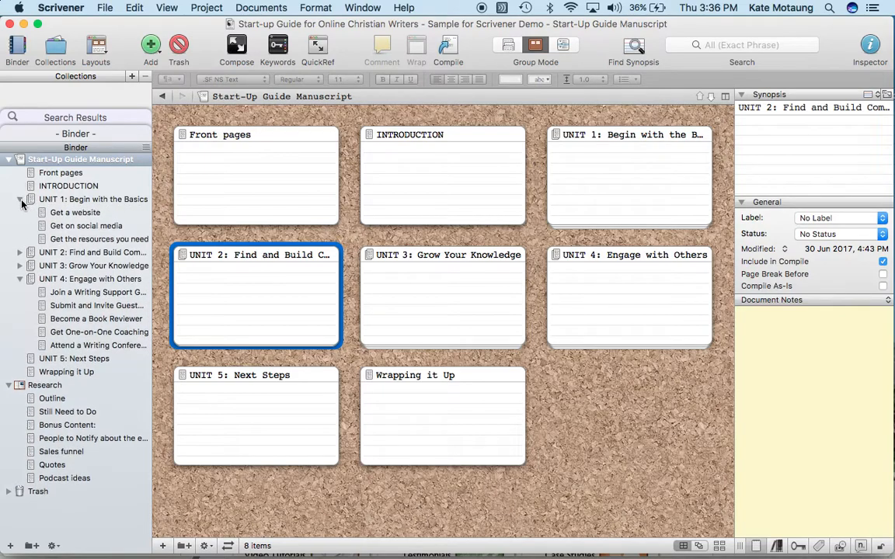
Step: Write "Notes to self" and "More notes to self" in the UNIT 2 synopsis and show the whole manuscript's corkboard
left_click(790, 133)
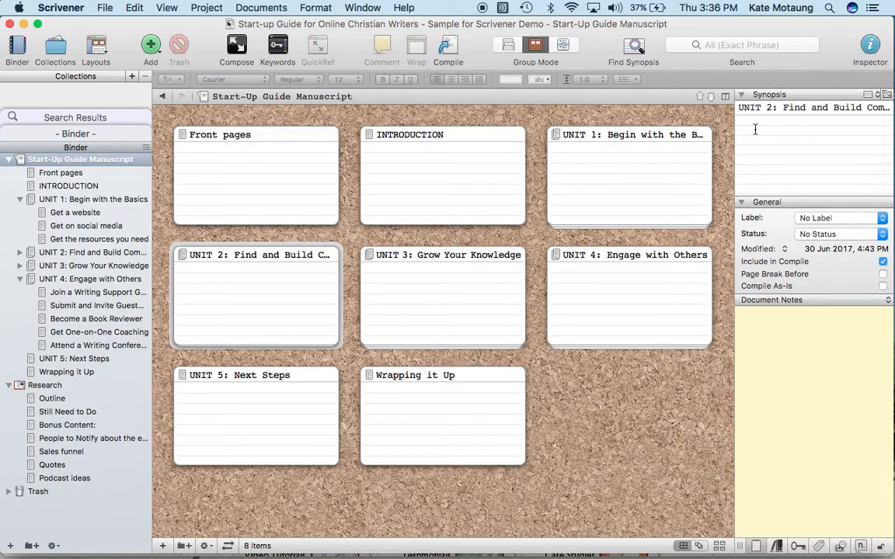
type("Notes to self")
left_click(121, 254)
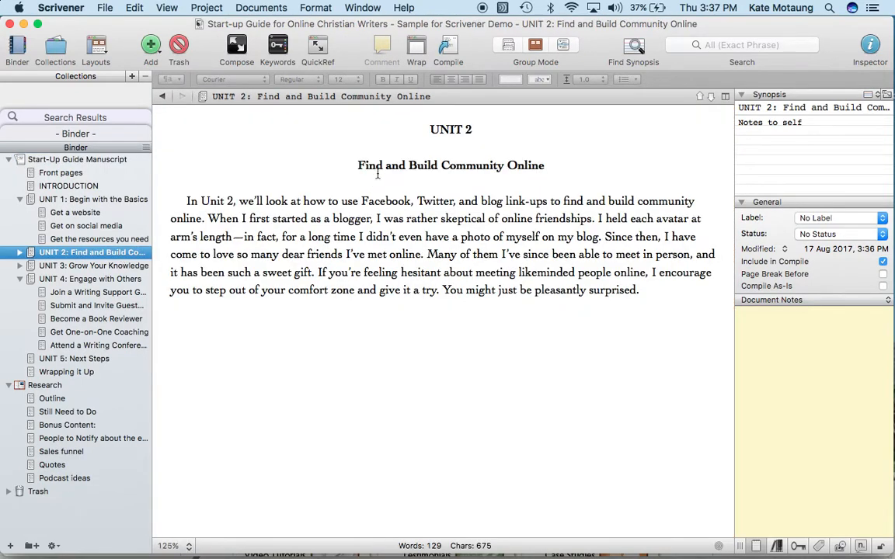
left_click(787, 142)
key("Return")
type("More ")
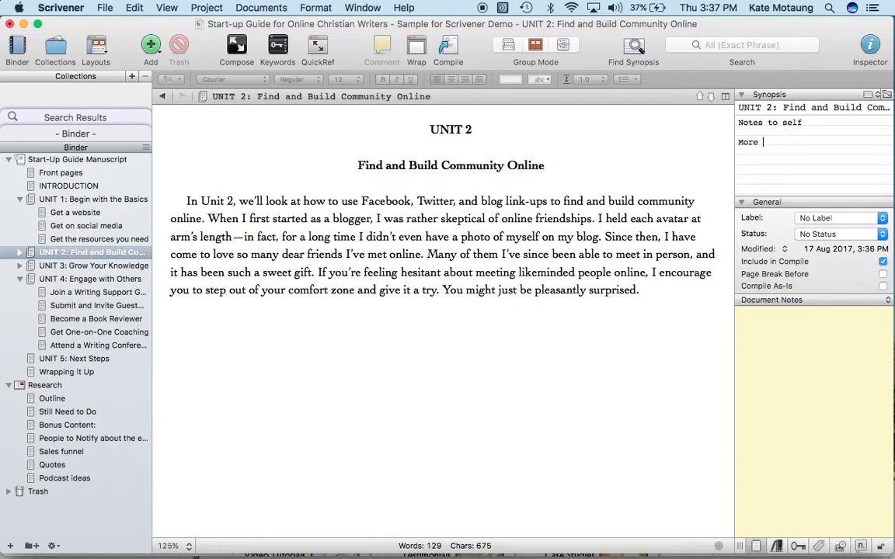
type("notes to self")
key("super+2")
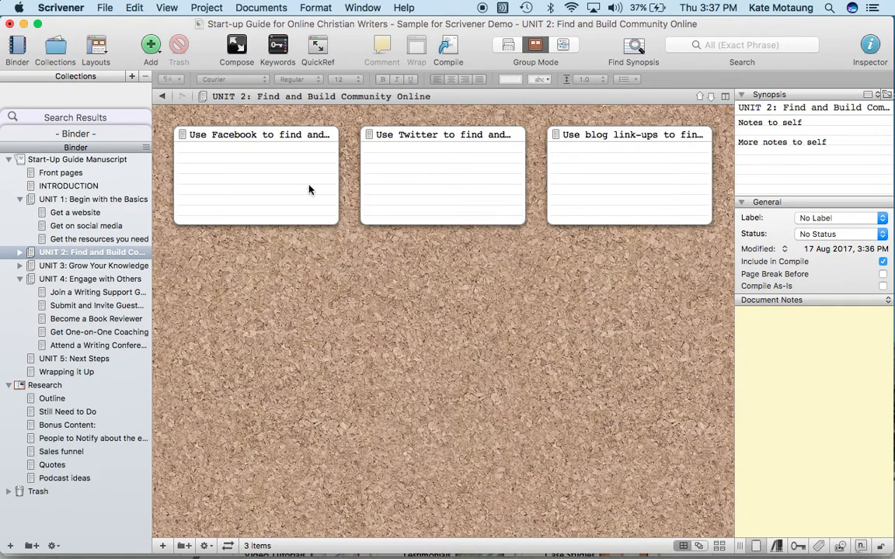
left_click(74, 163)
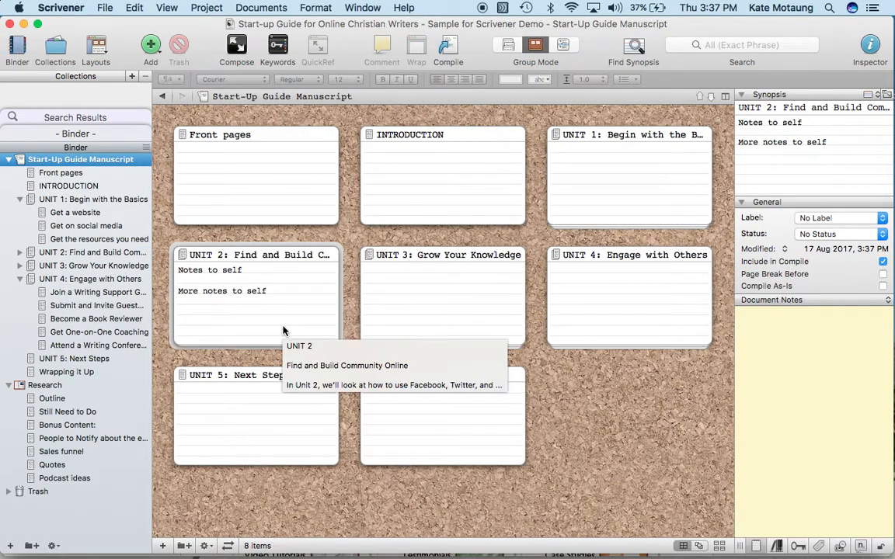
Step: Review the label and status choices available for the UNIT 2 card and enter its empty document notes area
left_click(882, 220)
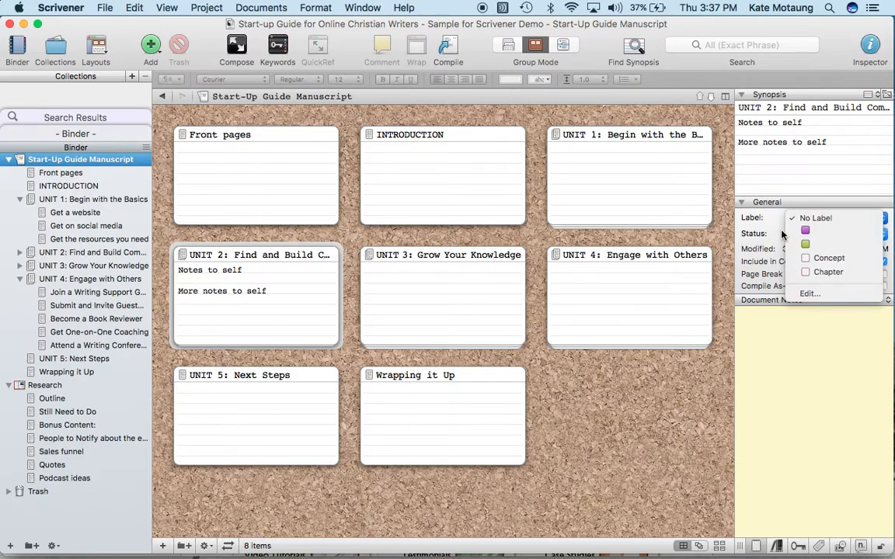
left_click(783, 233)
left_click(881, 233)
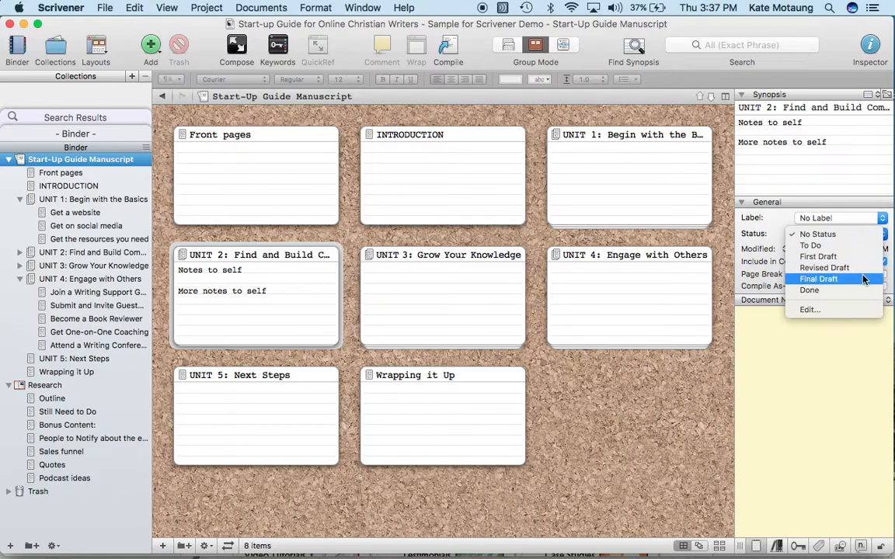
left_click(781, 235)
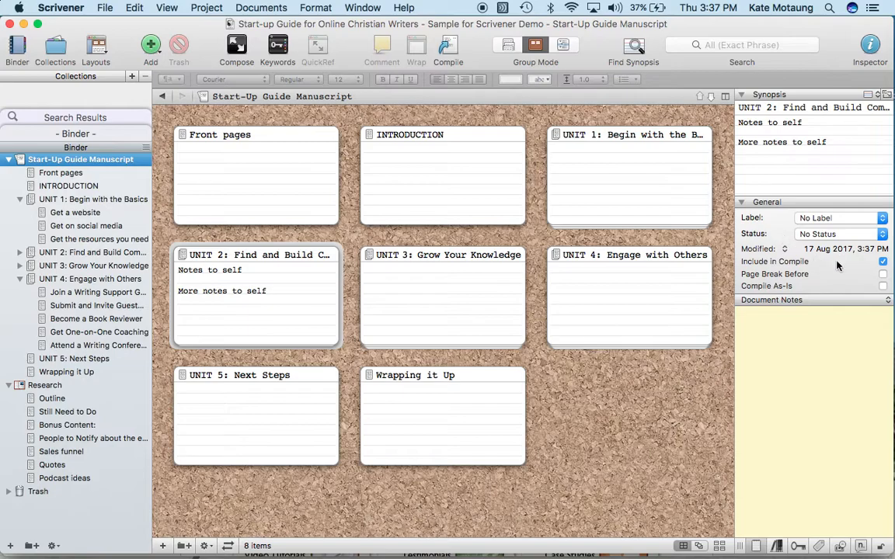
left_click(803, 353)
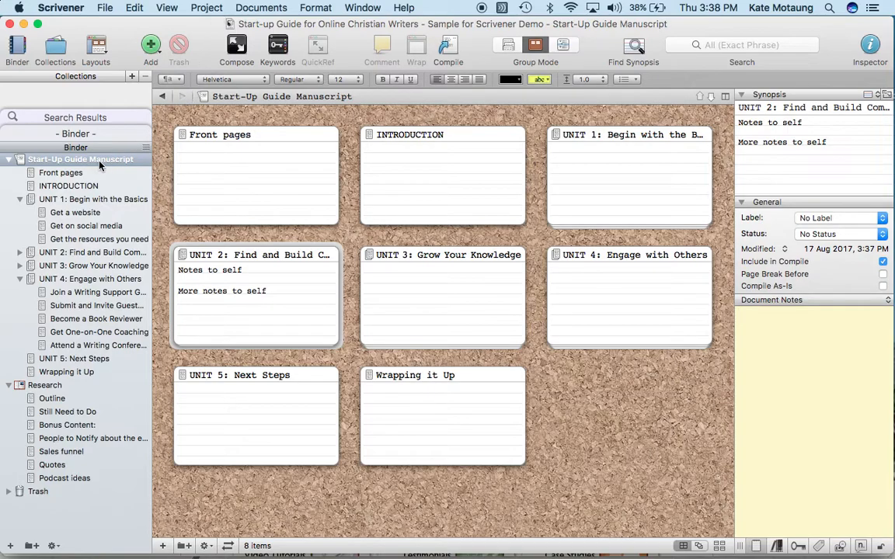
Step: Open the Get a website section, view the project's manuscript and session word targets, and close them
left_click(74, 212)
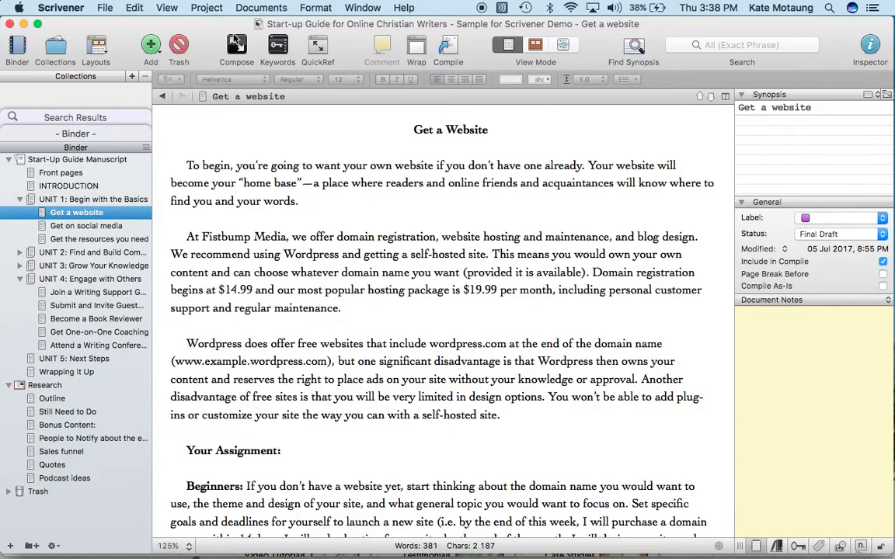
left_click(206, 7)
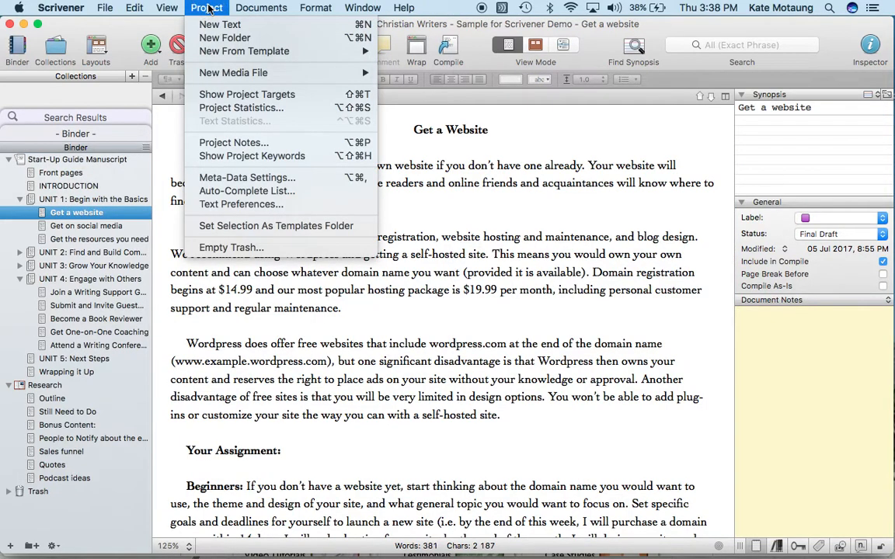
left_click(230, 96)
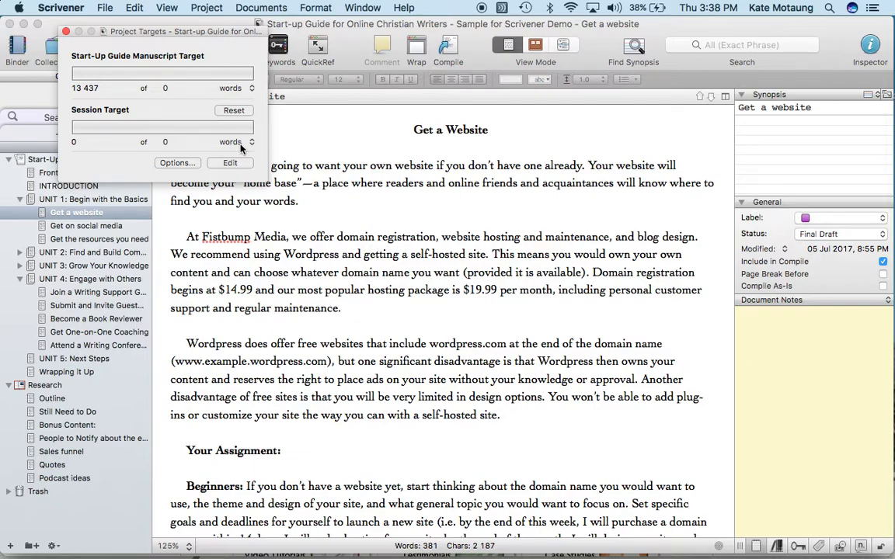
left_click(67, 34)
Step: View the project statistics and their counting options, leaving the options as they are
left_click(207, 8)
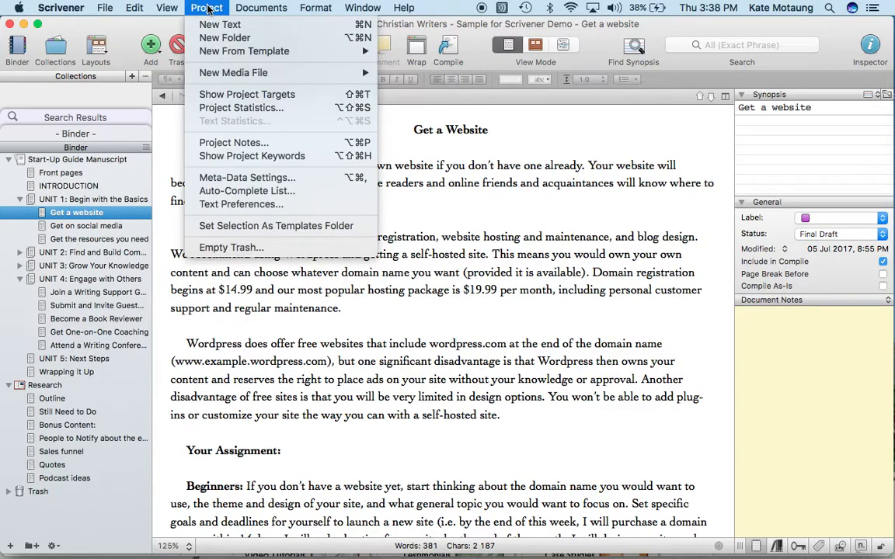
left_click(230, 108)
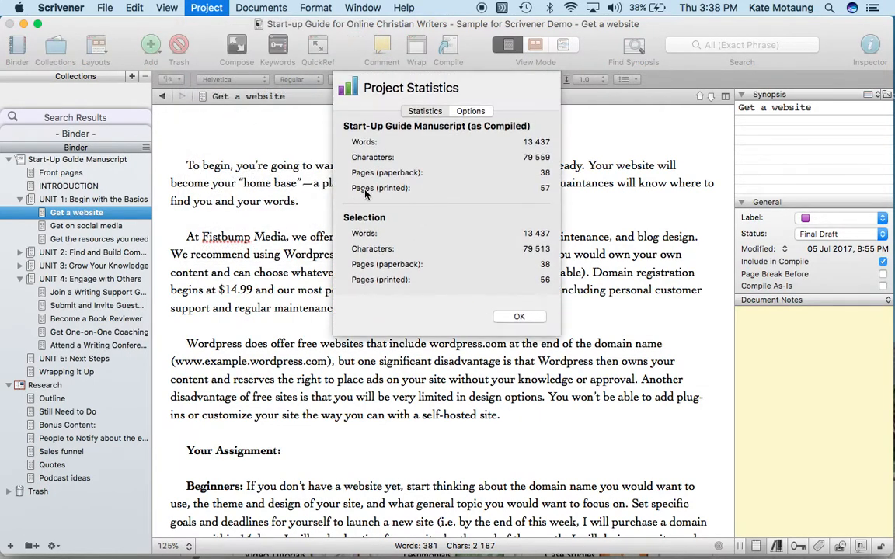
left_click(470, 113)
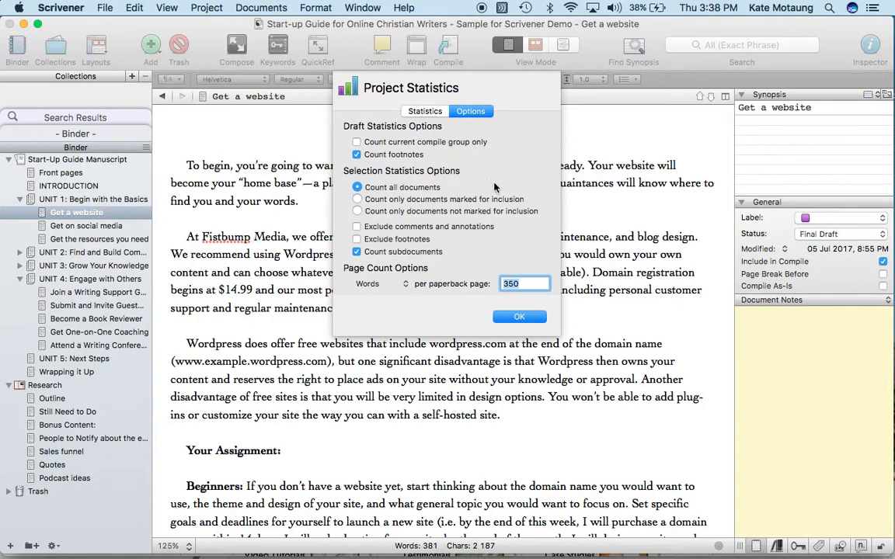
left_click(512, 316)
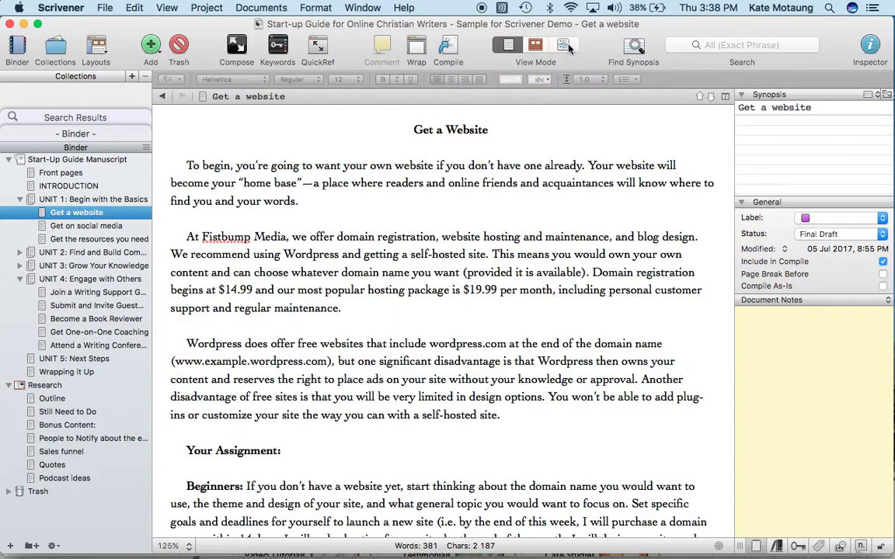
Step: Show the Start-Up Guide Manuscript as an outline and expand UNIT 3 and UNIT 4 in it
left_click(514, 48)
left_click(86, 160)
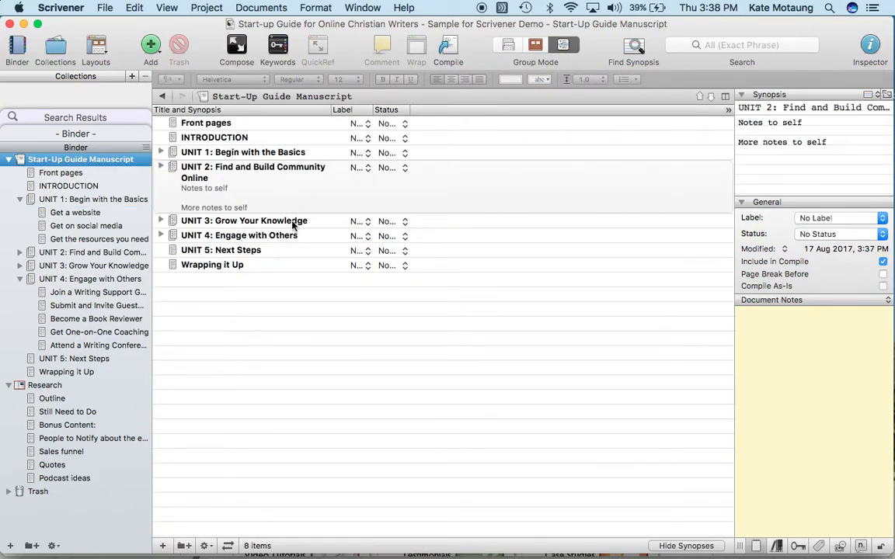
left_click(161, 221)
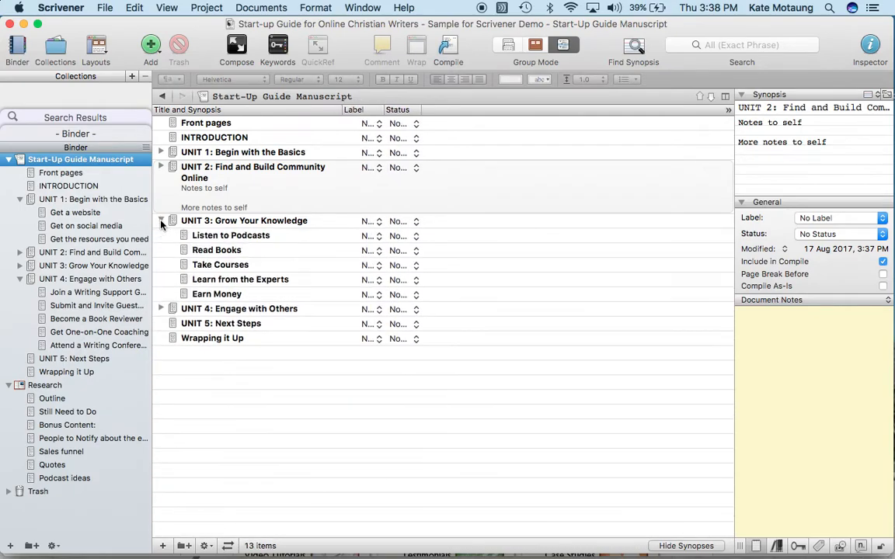
left_click(161, 309)
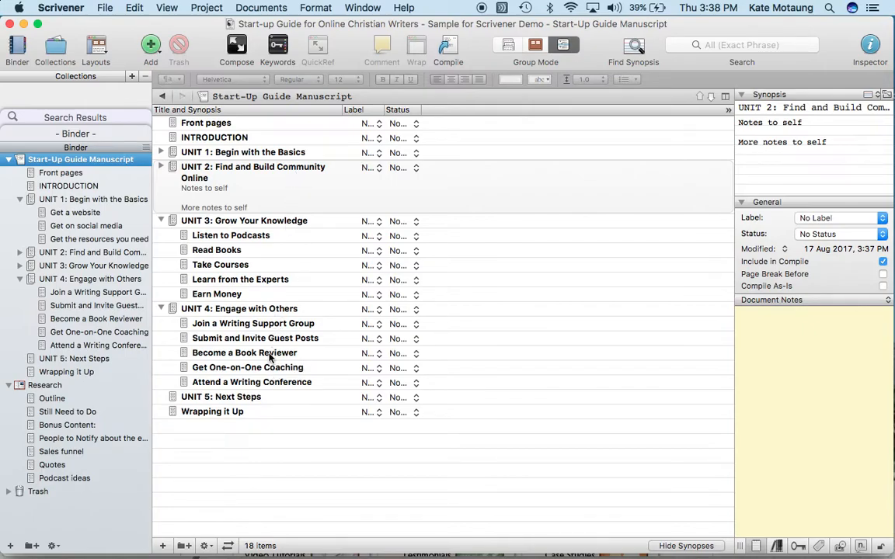
Step: Open the Front pages document and hide the inspector to widen the editor
left_click(62, 171)
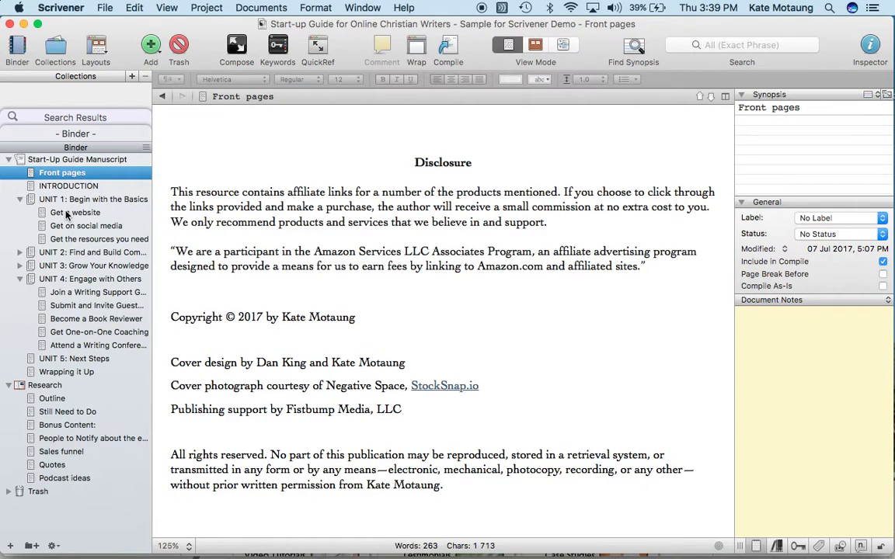
left_click(167, 8)
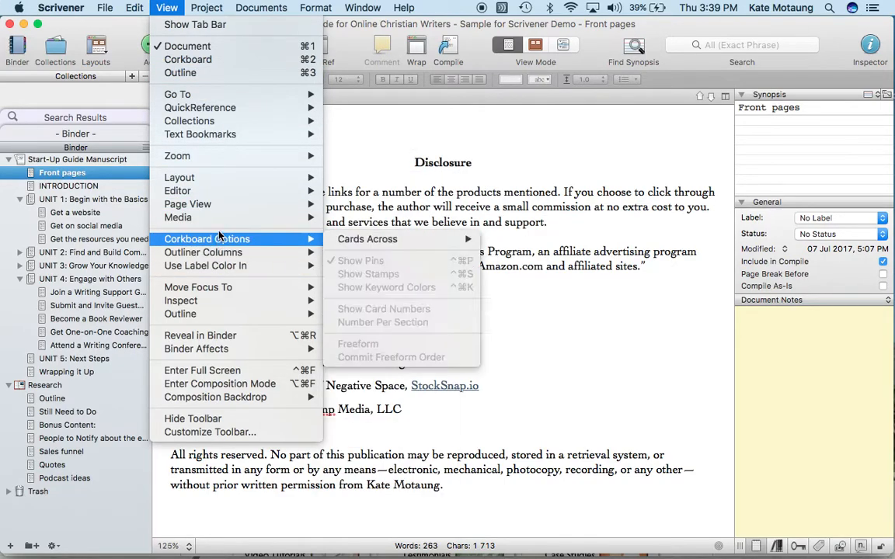
mouse_move(229, 204)
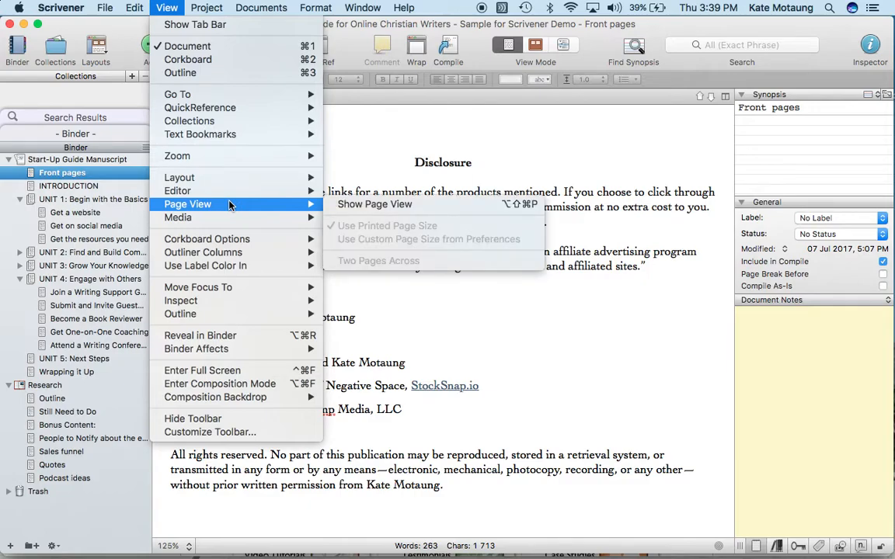
mouse_move(238, 179)
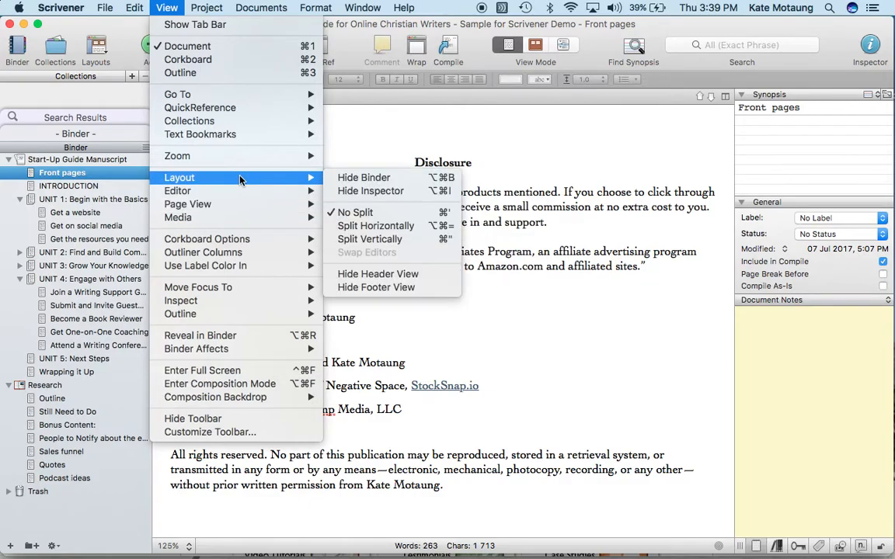
left_click(368, 192)
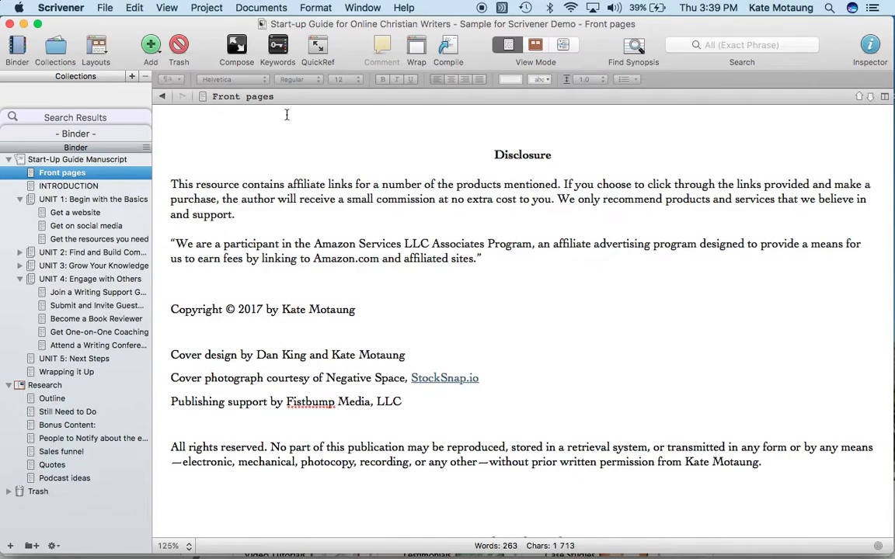
Step: Split the editor into side-by-side panes and open Get a website next to Front pages
left_click(886, 98)
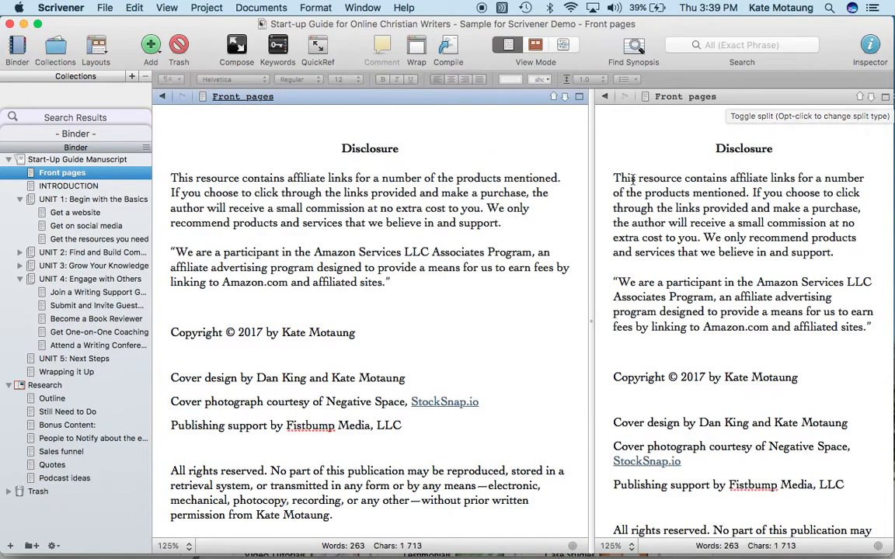
left_click(340, 149)
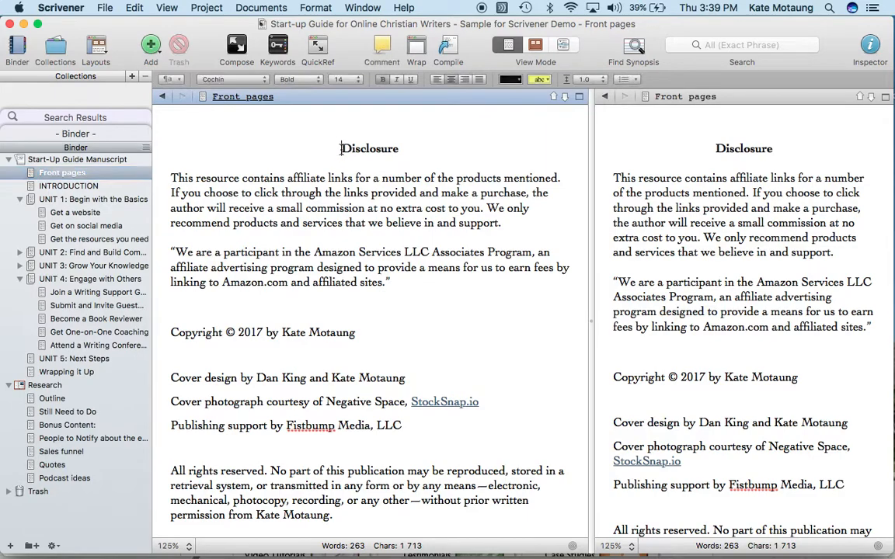
left_click(710, 150)
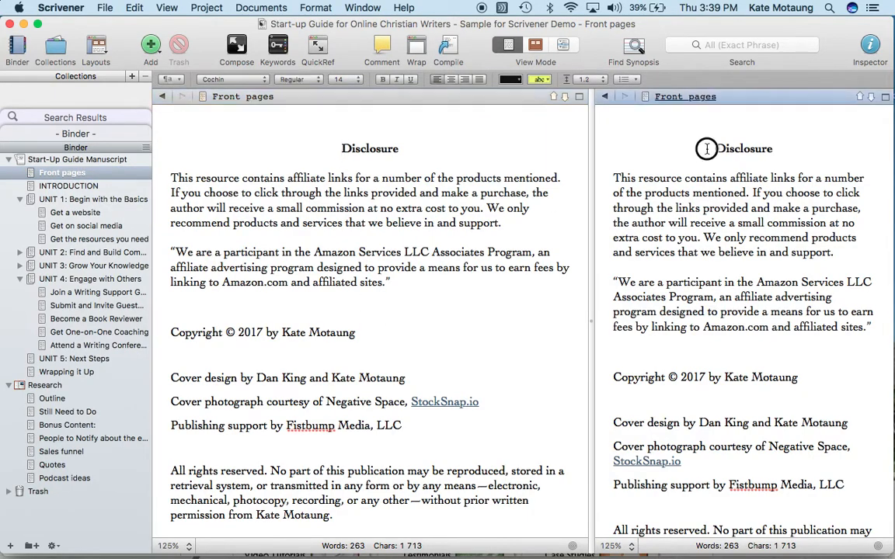
left_click(95, 211)
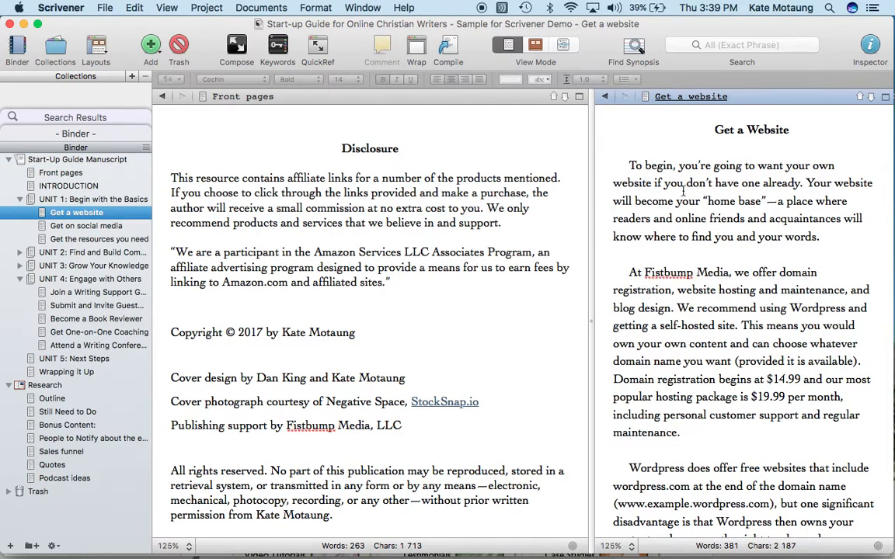
Step: Change the split to stacked panes and open the beginning of Submit and Invite Guest Posts in place of Get a website
left_click(578, 99)
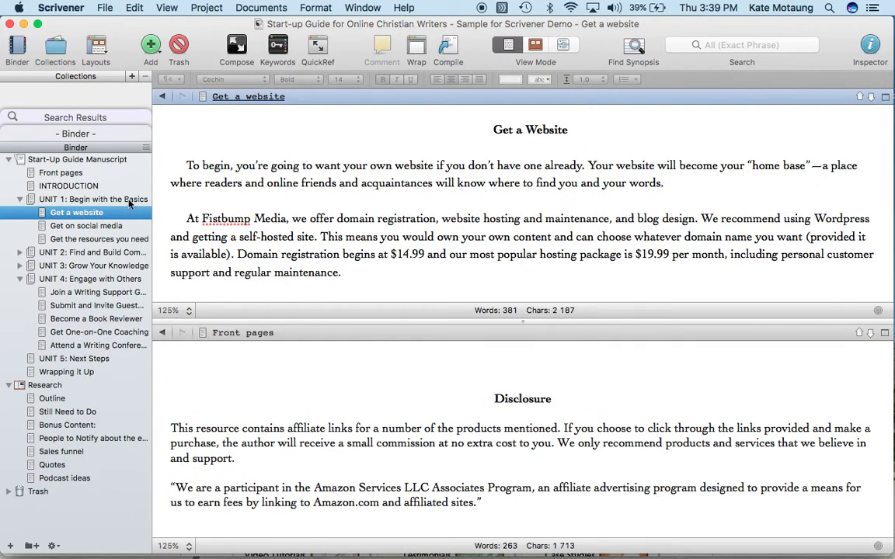
left_click(268, 146)
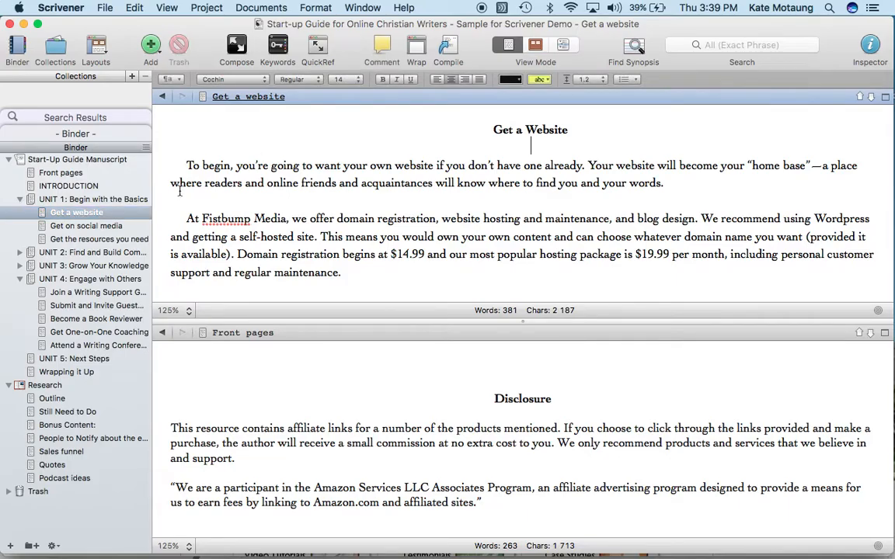
left_click(87, 305)
scroll(301, 196, "up", 15)
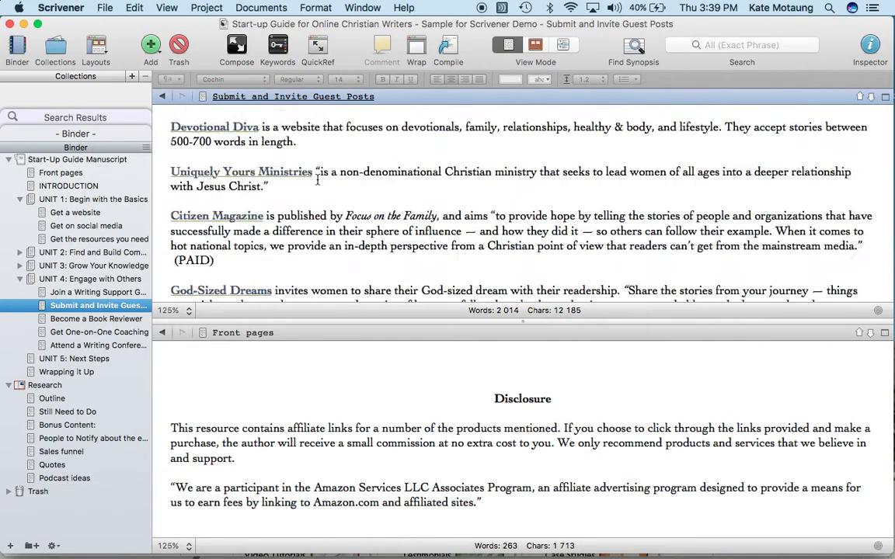
Step: Open Get One-on-One Coaching in the split pane that holds Front pages
left_click(404, 412)
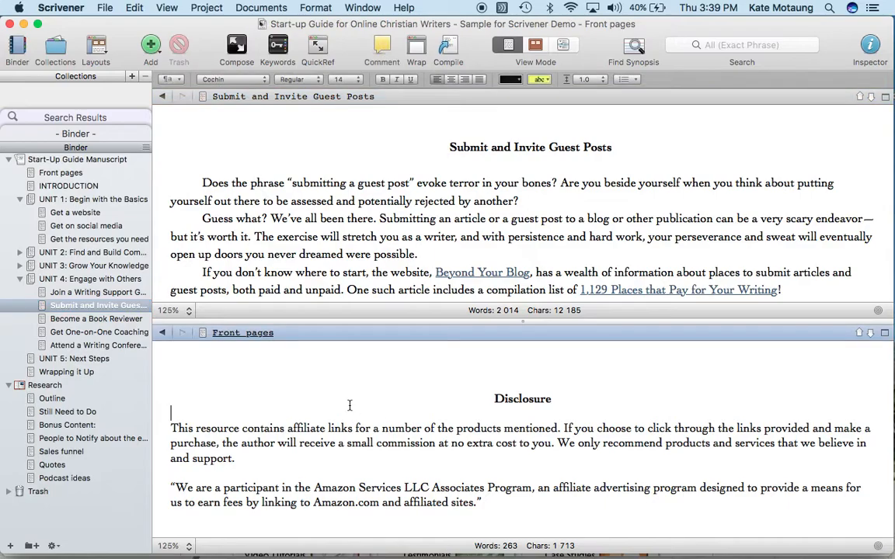
left_click(125, 335)
scroll(366, 422, "up", 15)
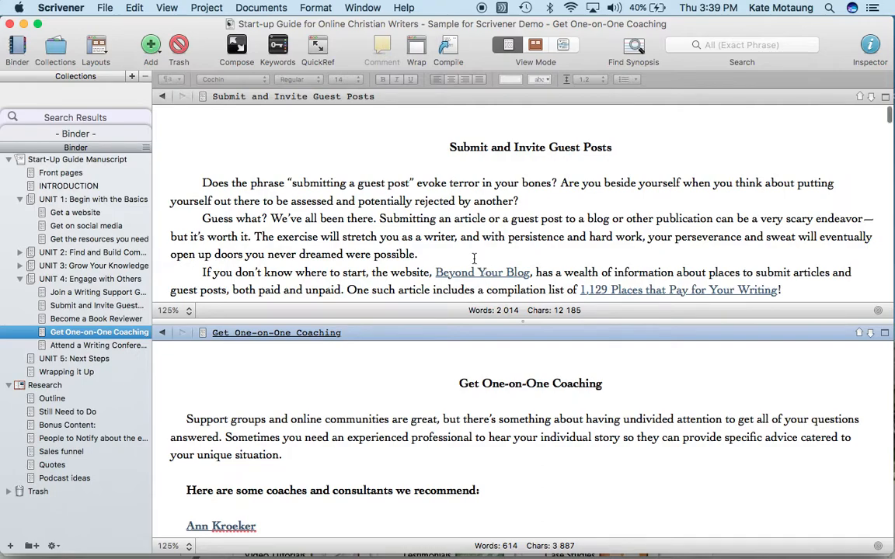
left_click(419, 384)
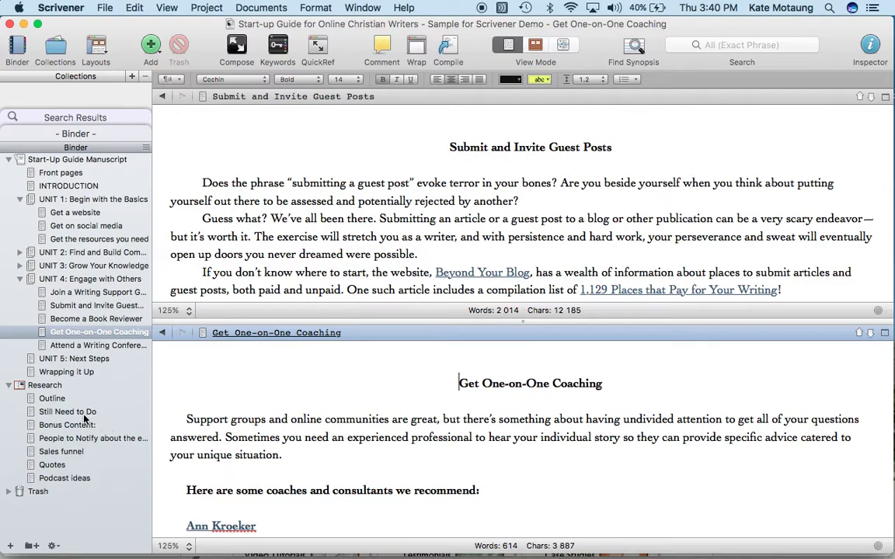
Step: Open the Research folder's Outline document below Submit and Invite Guest Posts, in place of Get One-on-One Coaching
left_click(52, 398)
scroll(420, 453, "up", 3)
scroll(420, 453, "up", 5)
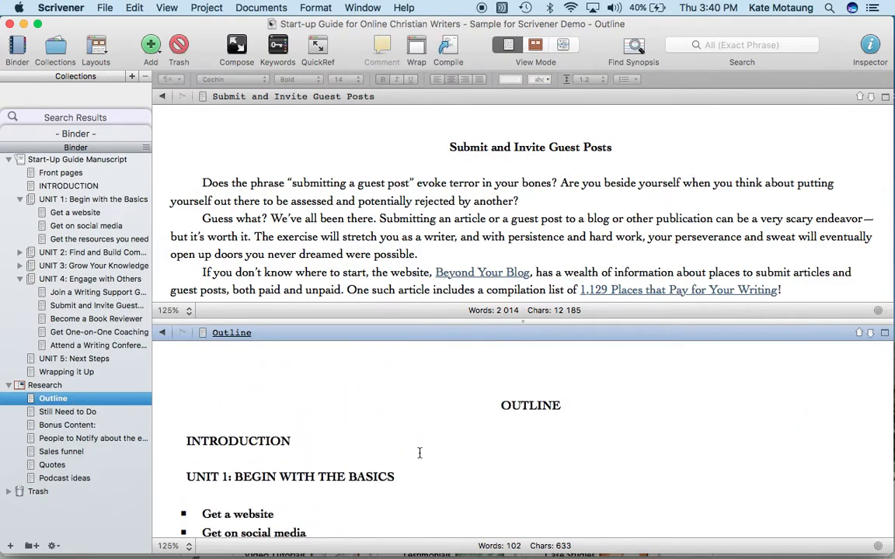
Step: Open the Start-Up Guide Manuscript in the pane above Outline, and close the split so only the Outline document remains
left_click(426, 167)
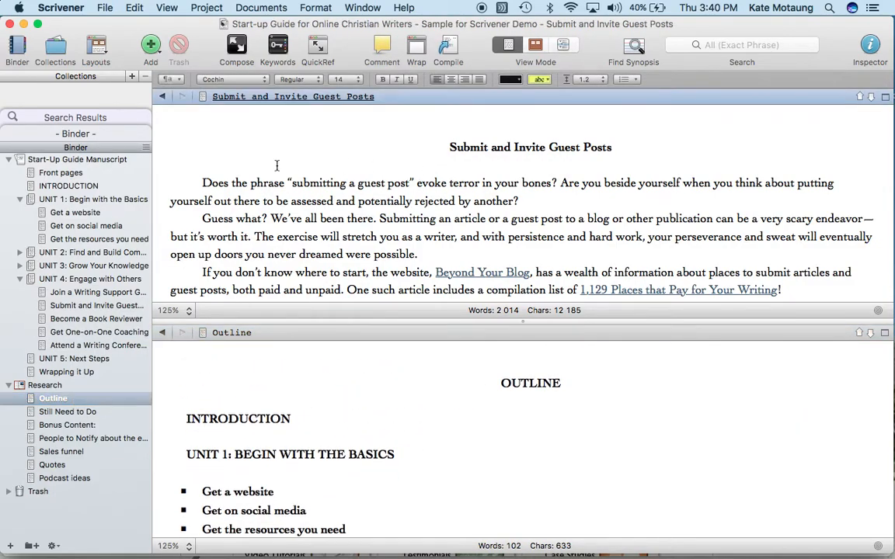
left_click(111, 159)
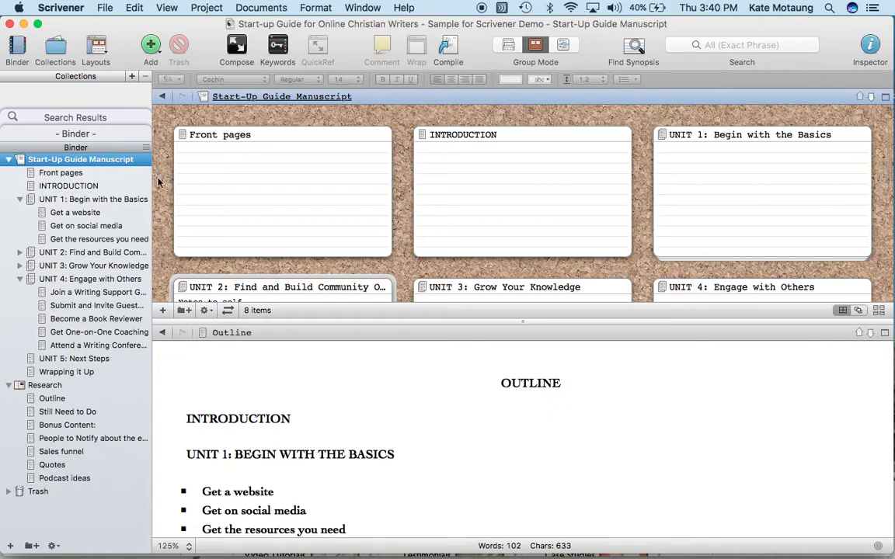
left_click(885, 332)
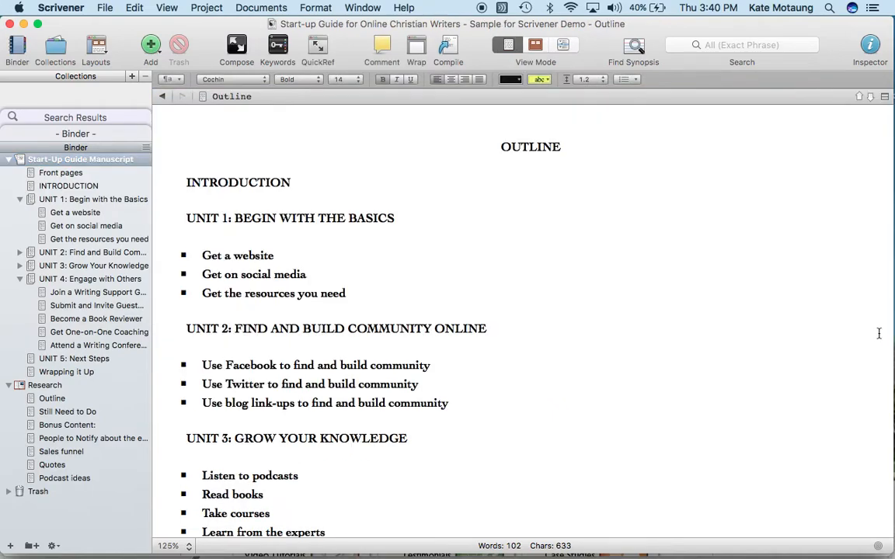
Step: Display the Outline document in distraction-free composition mode and widen its paper
left_click(207, 7)
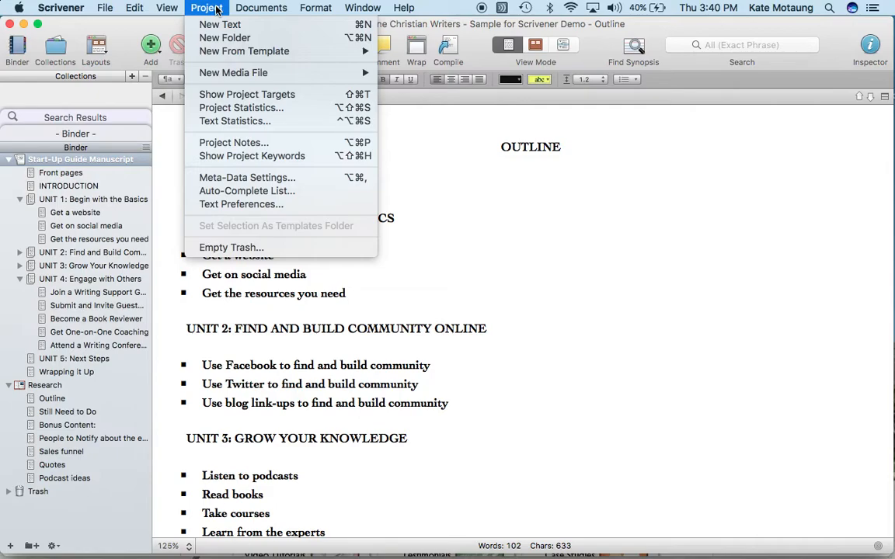
mouse_move(168, 8)
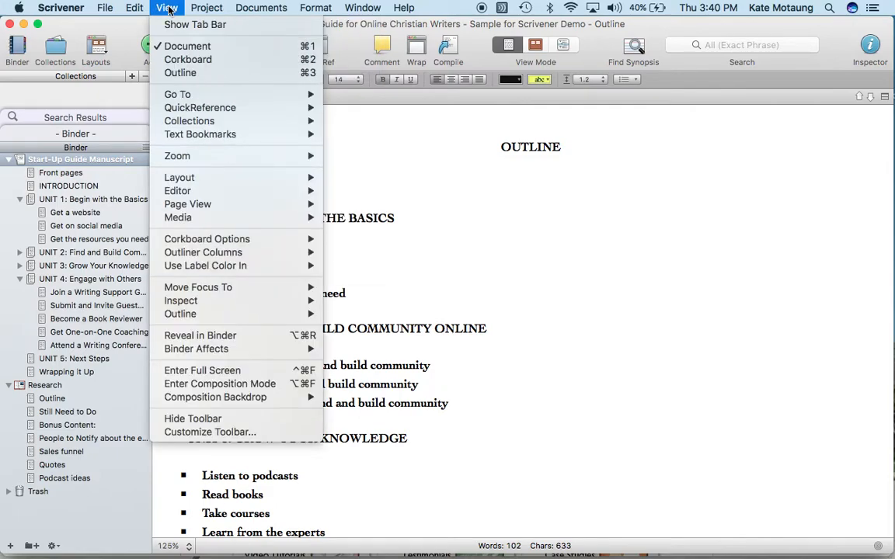
left_click(250, 384)
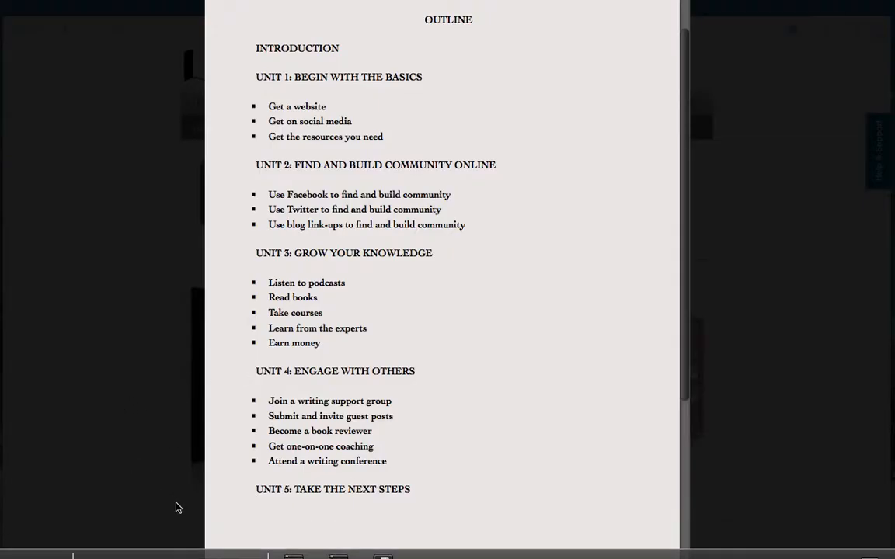
mouse_move(189, 554)
left_click_drag(196, 538, 221, 538)
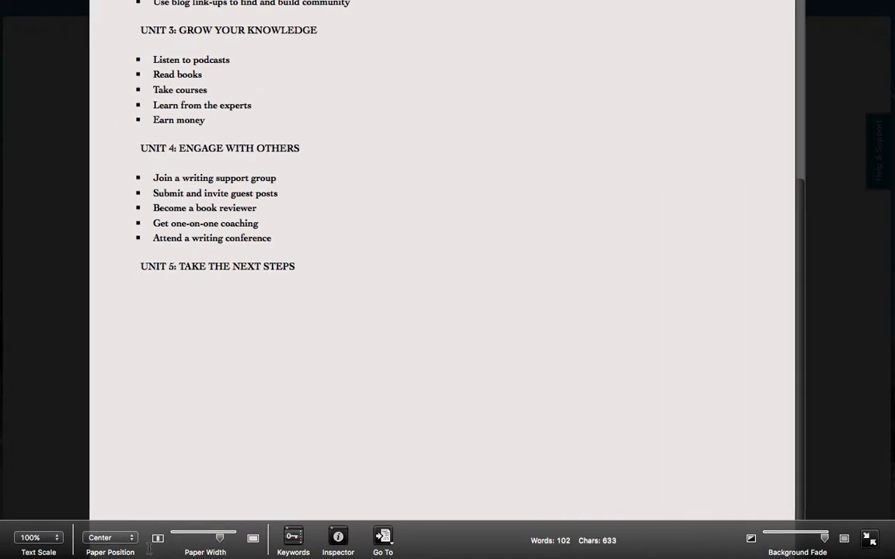
Step: Set the composition mode text scale to 175% and return to the beginning of Outline in the normal editor
left_click(46, 538)
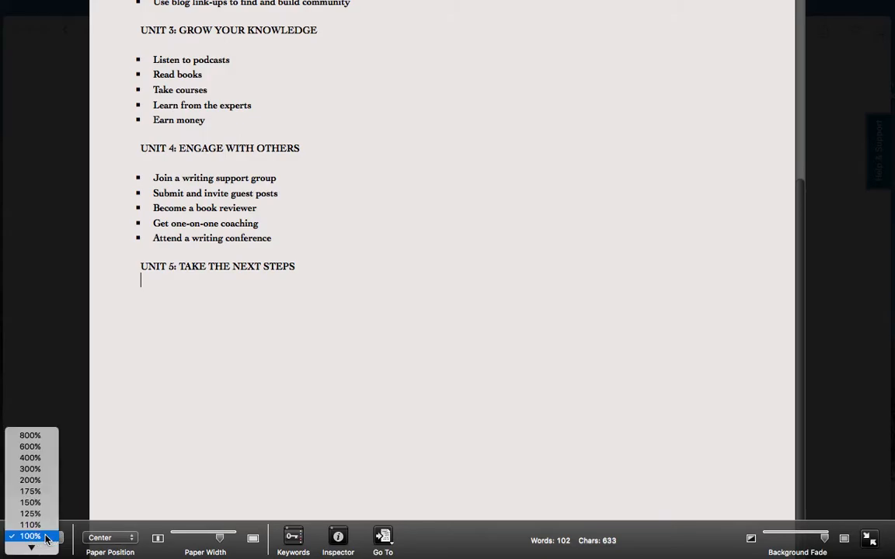
left_click(31, 513)
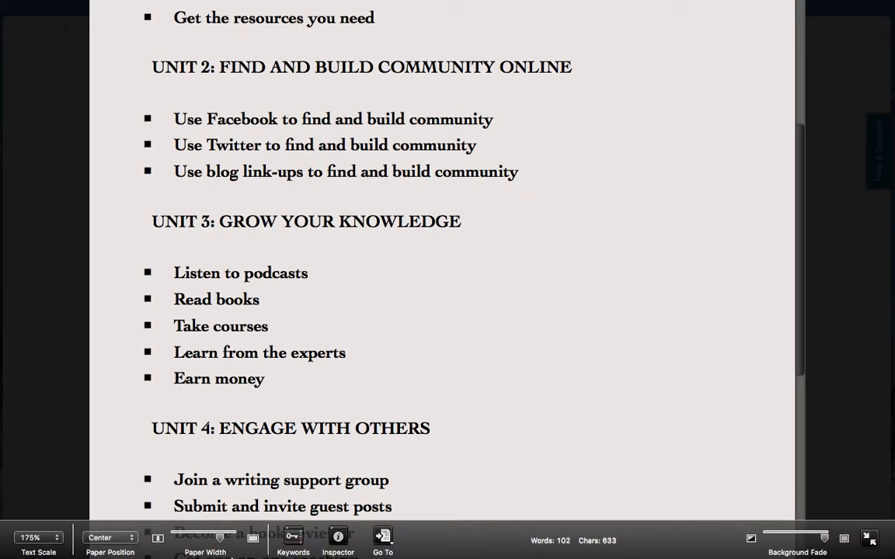
scroll(298, 374, "up", 2)
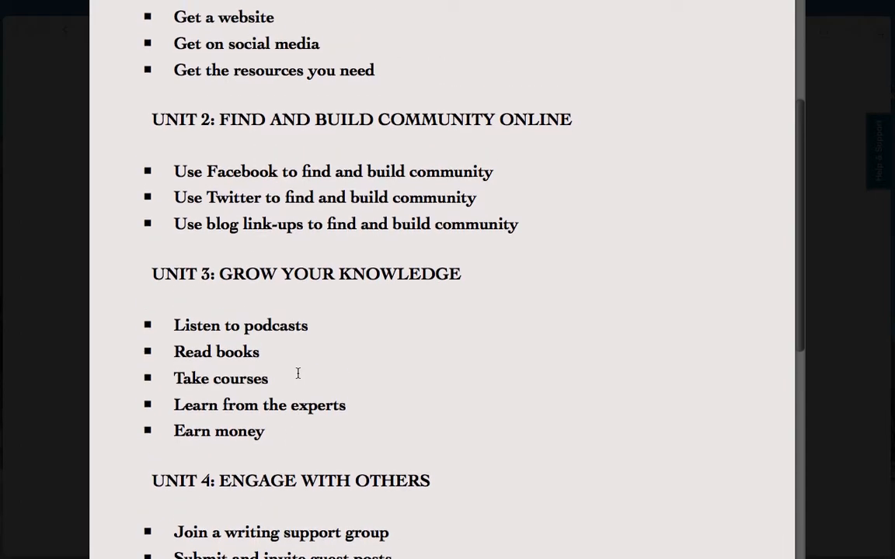
scroll(297, 373, "up", 6)
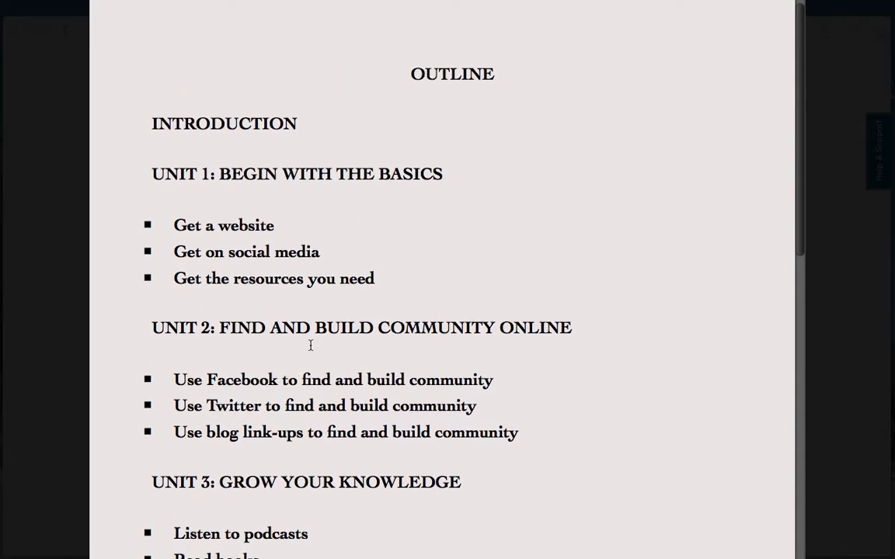
key("Escape")
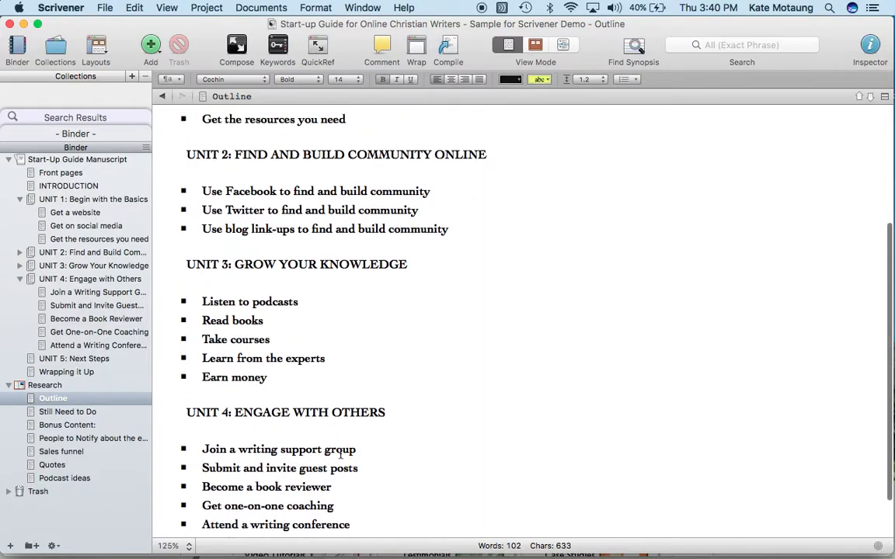
scroll(340, 454, "up", 5)
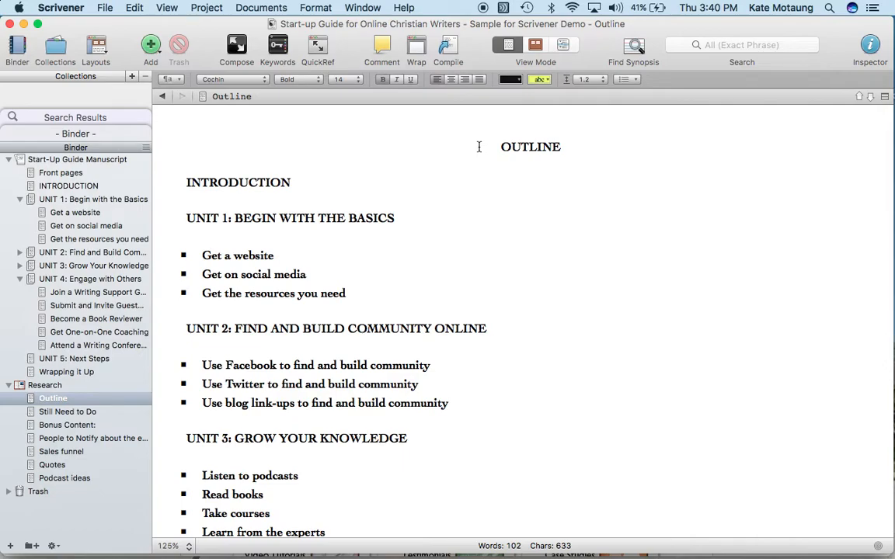
Step: Show the whole Start-Up Guide Manuscript as one continuous composite text and browse back to its front matter
left_click(94, 160)
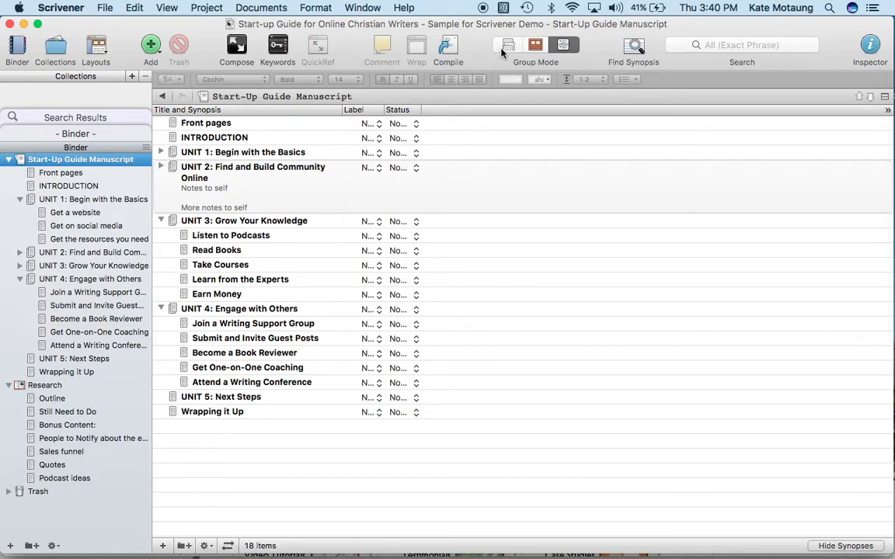
left_click(507, 46)
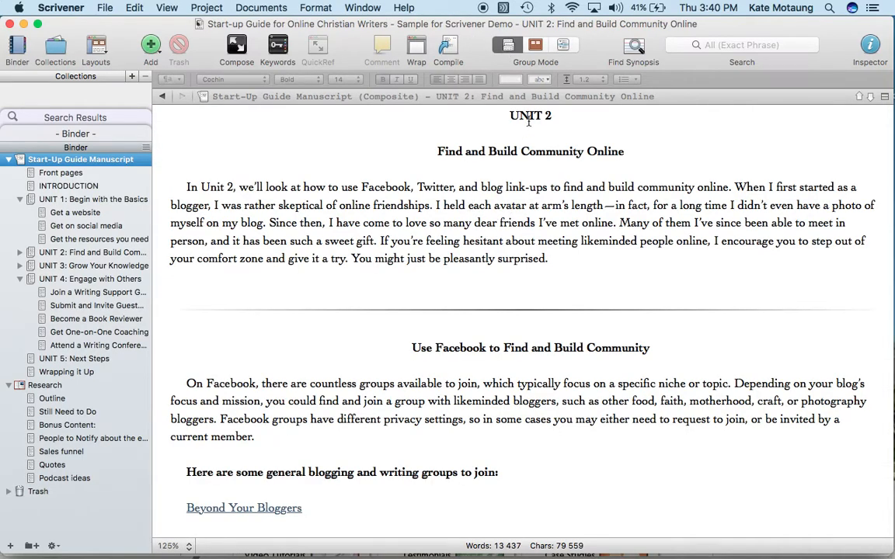
scroll(520, 187, "down", 15)
scroll(520, 187, "up", 20)
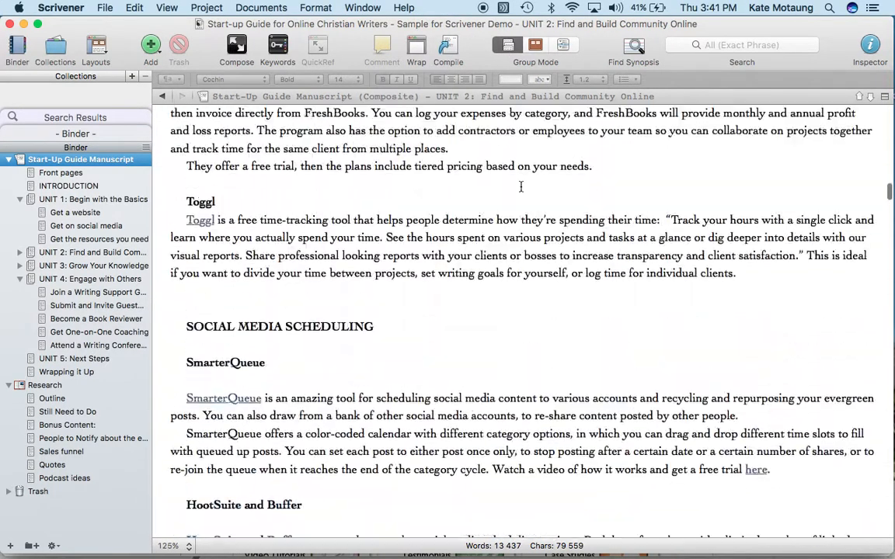
scroll(520, 187, "up", 20)
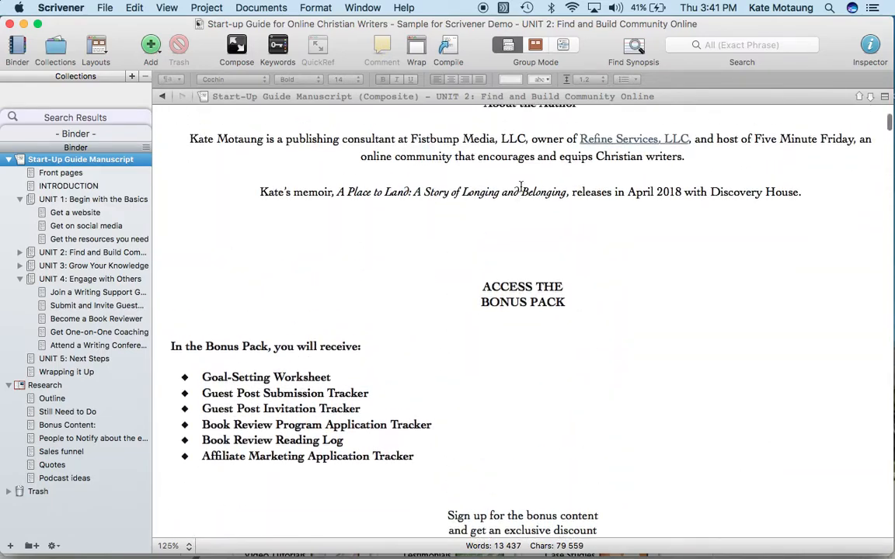